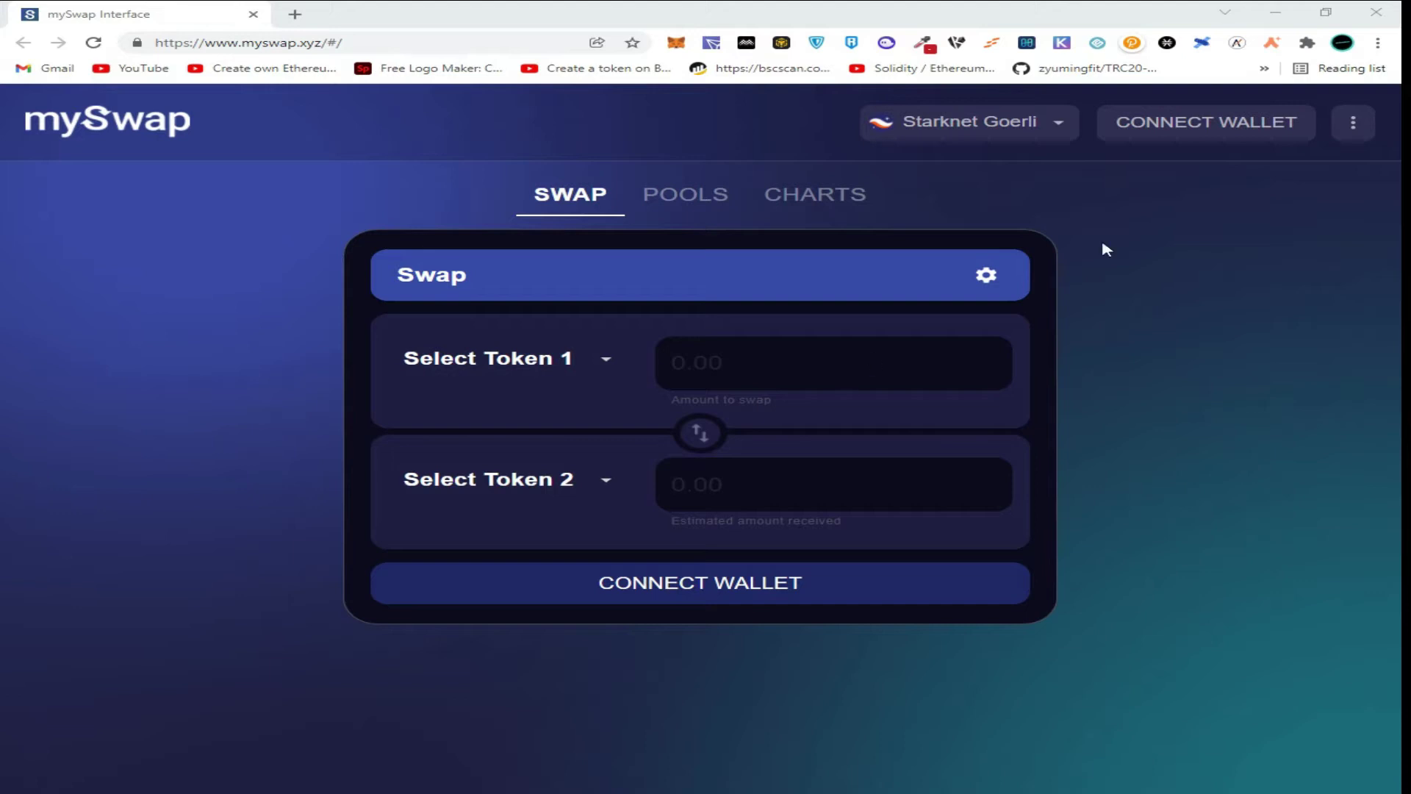
Connect the Argent X wallet to mySwap and approve the connection request.
{"action": "left_click", "coordinate": [1173, 143]}
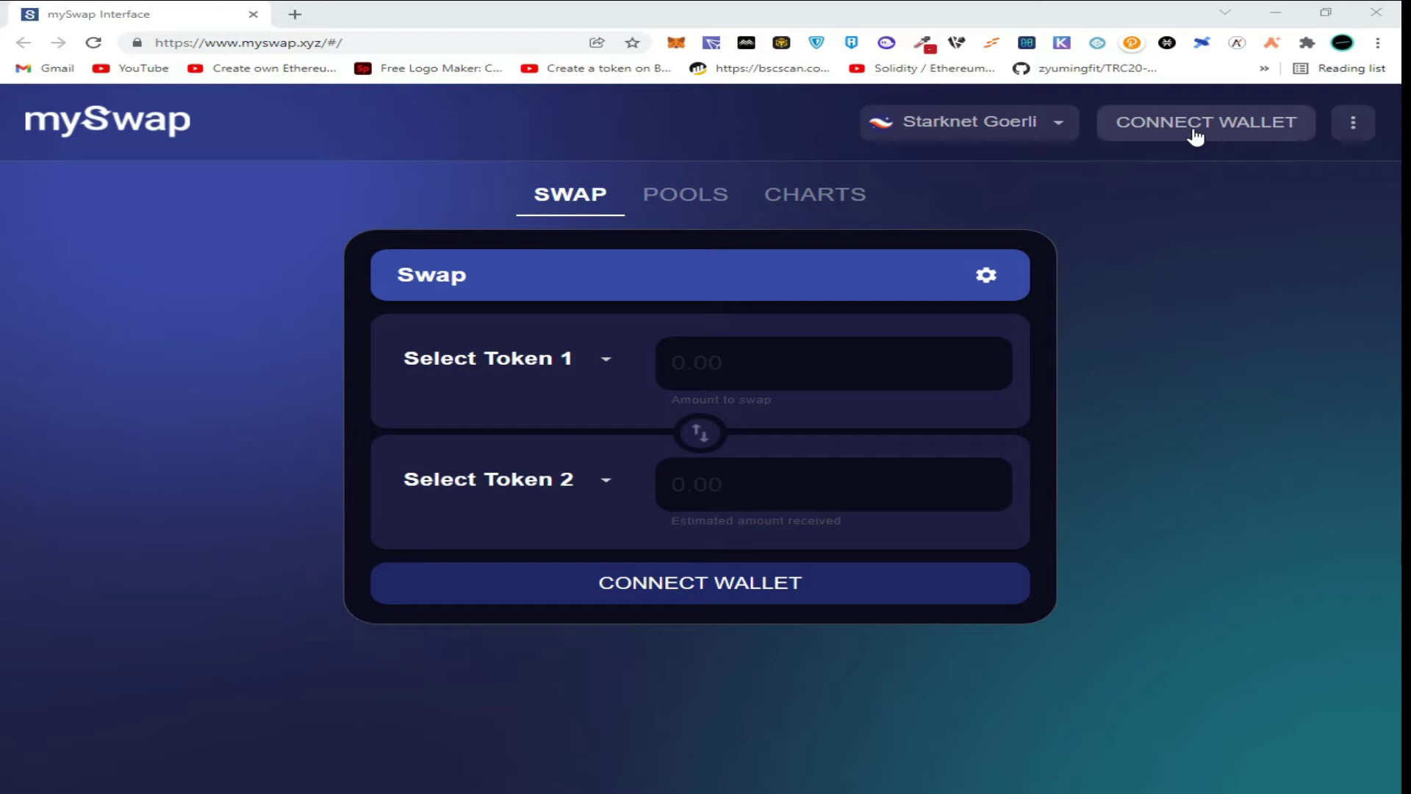
{"action": "left_click", "coordinate": [1195, 134]}
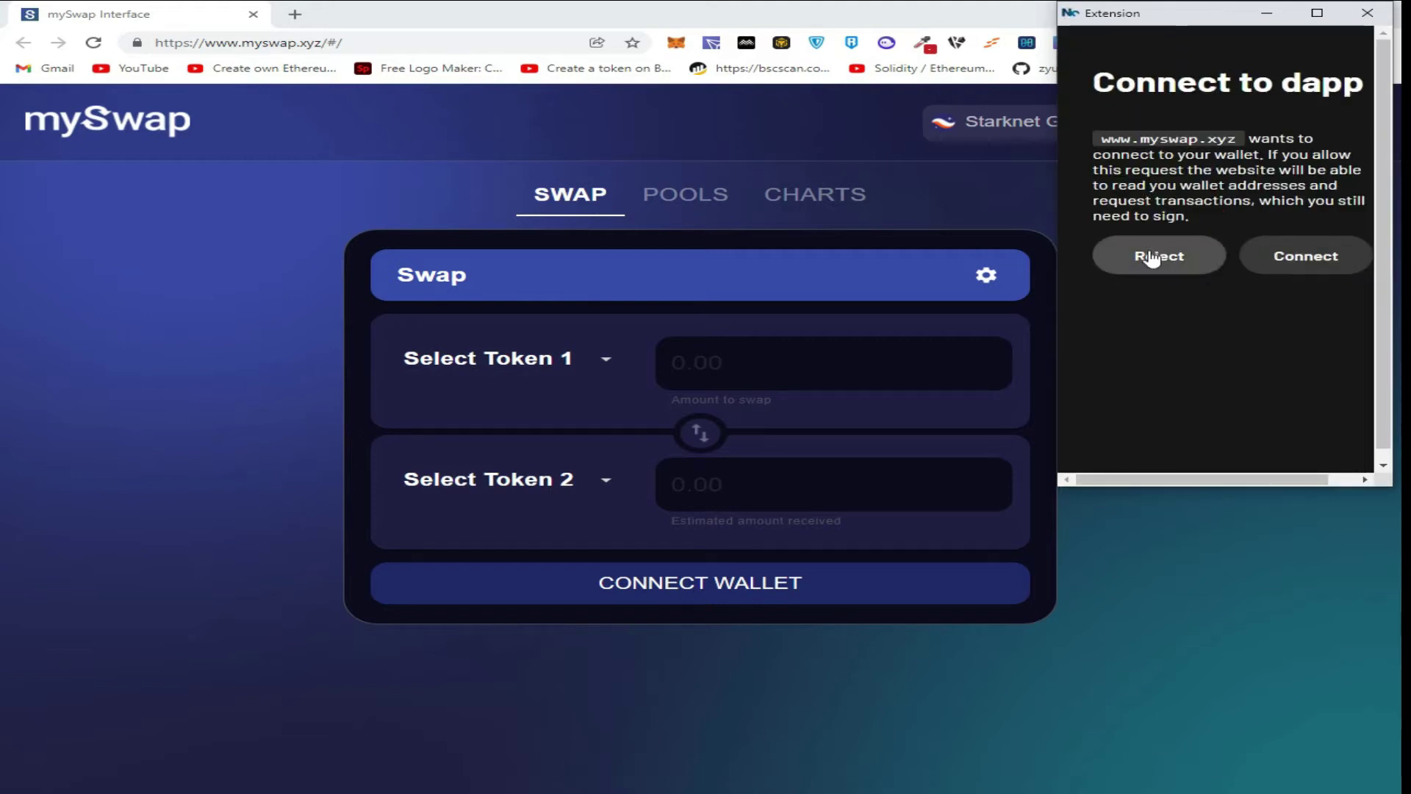
{"action": "left_click", "coordinate": [1283, 263]}
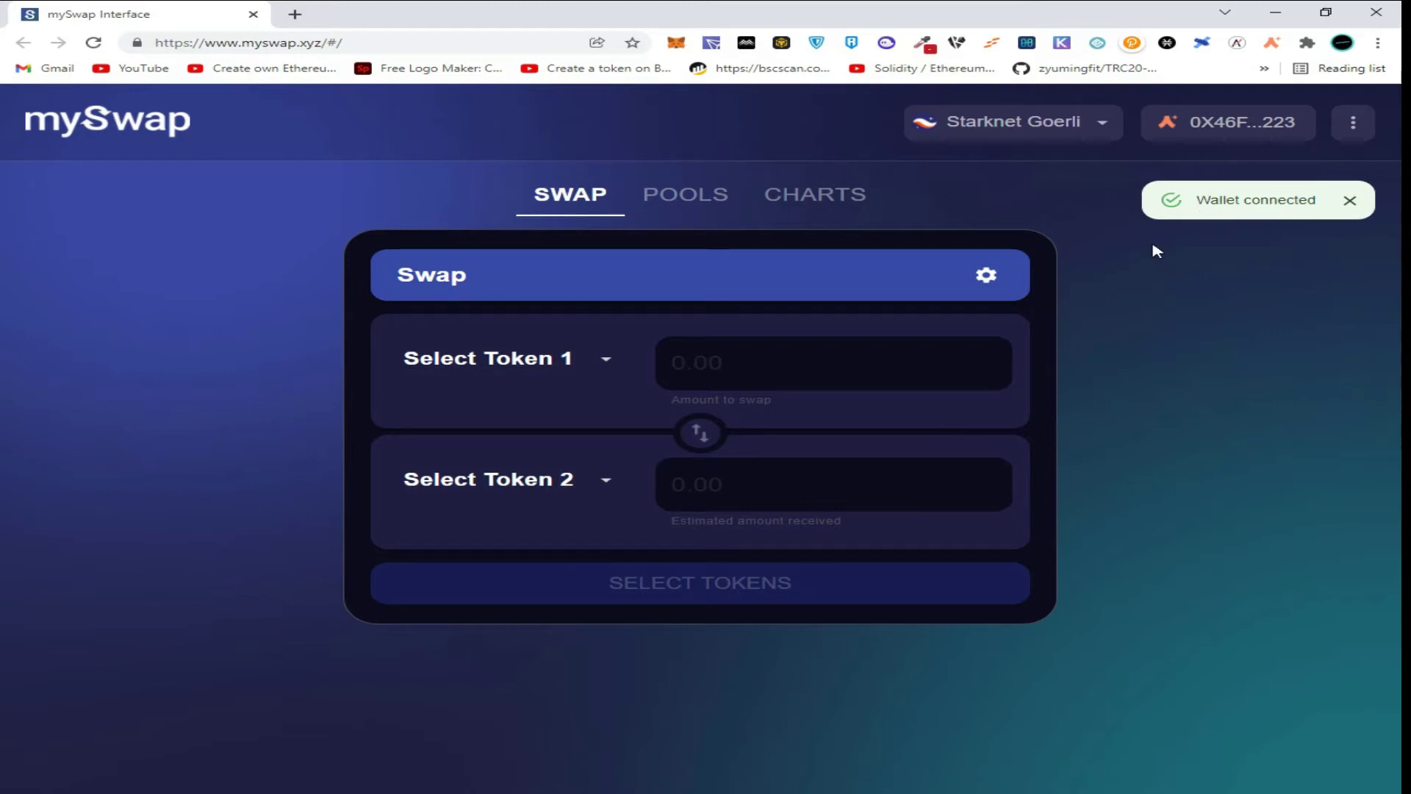
Dismiss the wallet-connected notification and keep the network on Starknet Goerli.
{"action": "left_click", "coordinate": [1352, 125]}
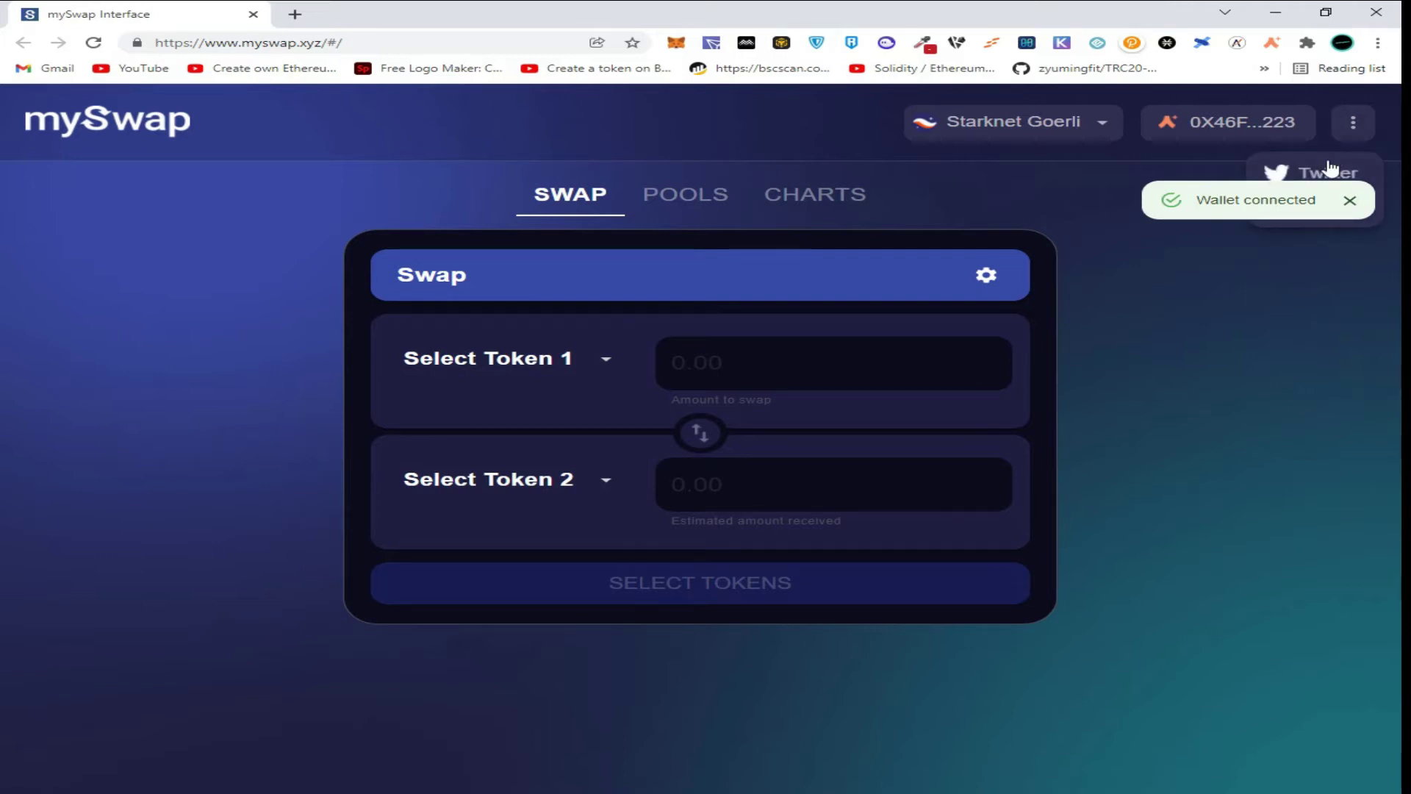
{"action": "left_click", "coordinate": [1349, 200]}
{"action": "left_click", "coordinate": [1244, 255]}
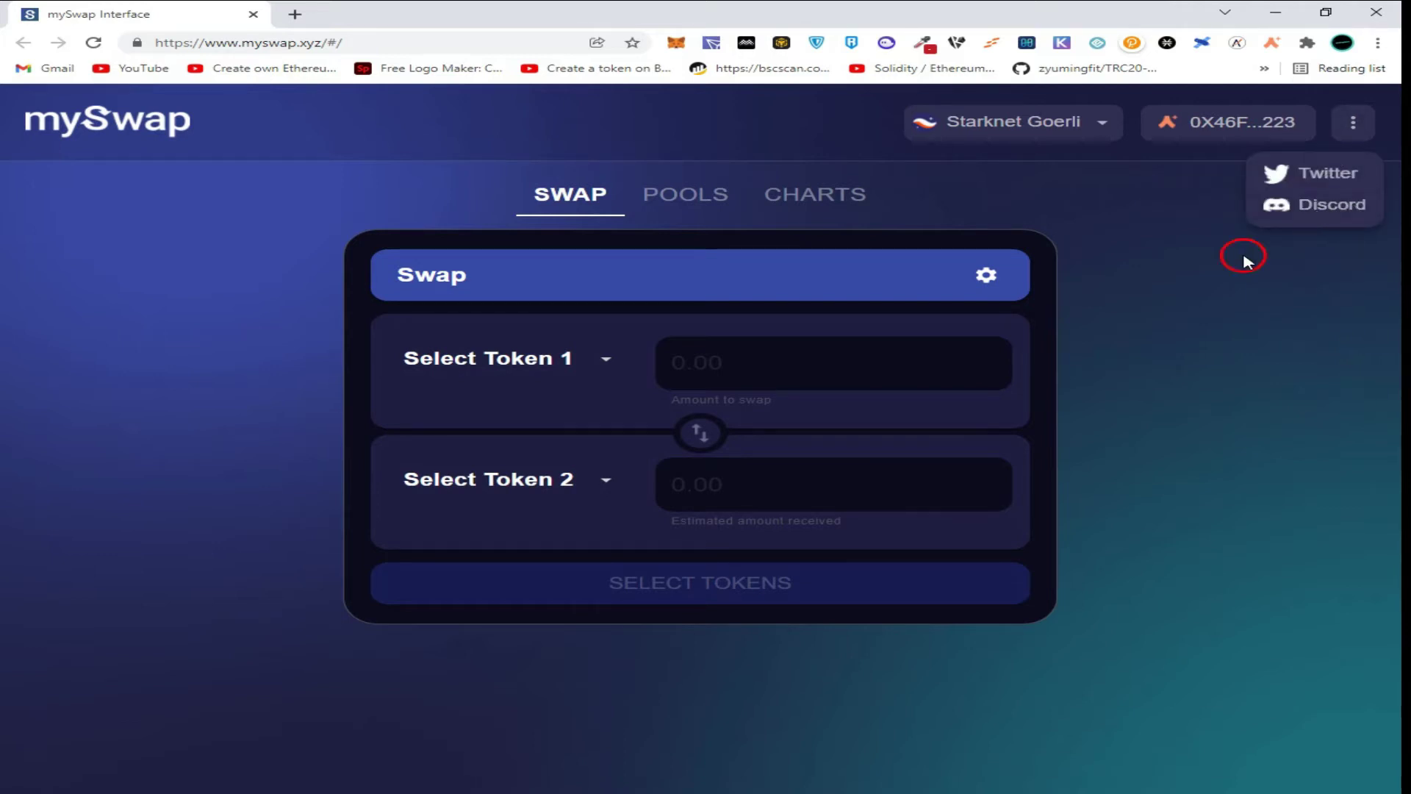
{"action": "left_click", "coordinate": [1053, 139]}
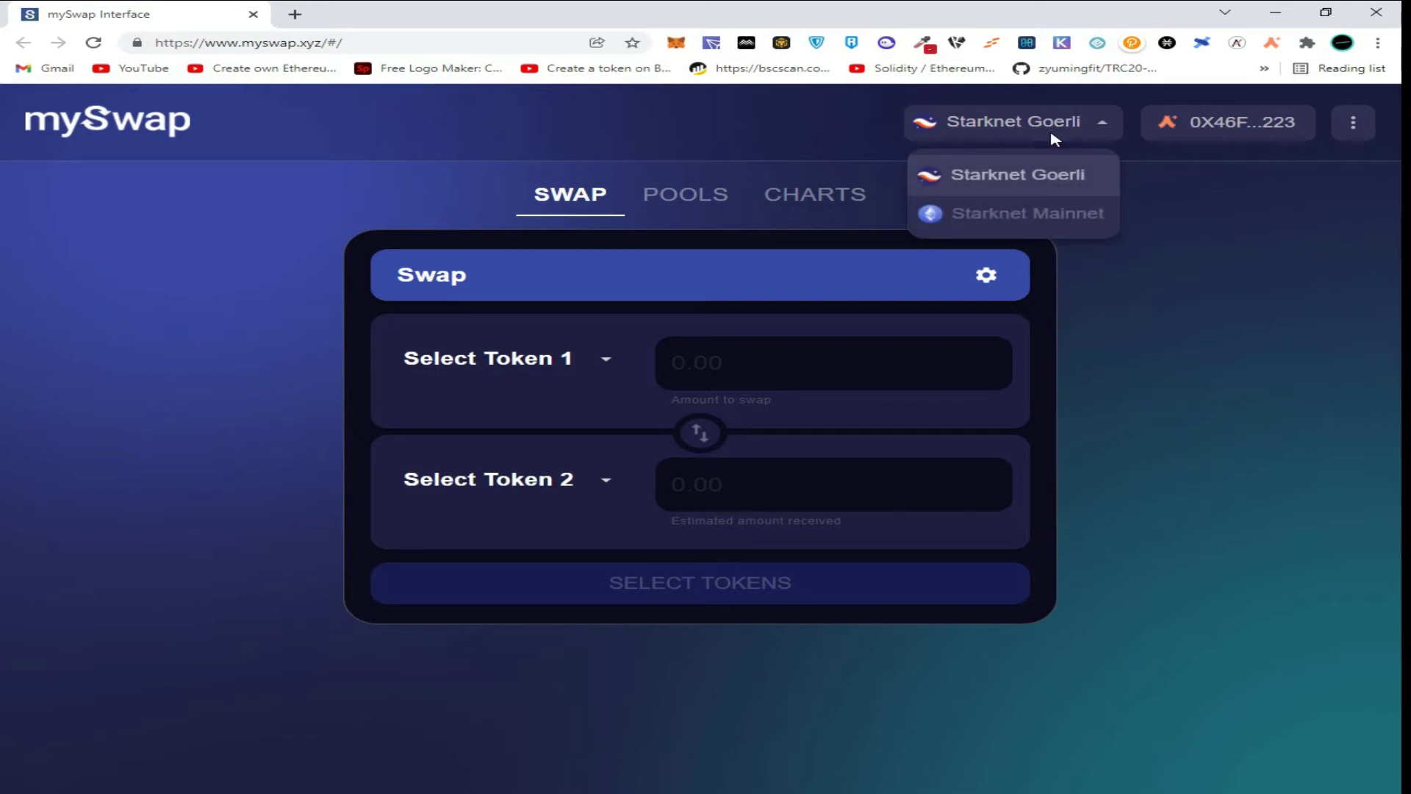
{"action": "left_click", "coordinate": [1044, 163]}
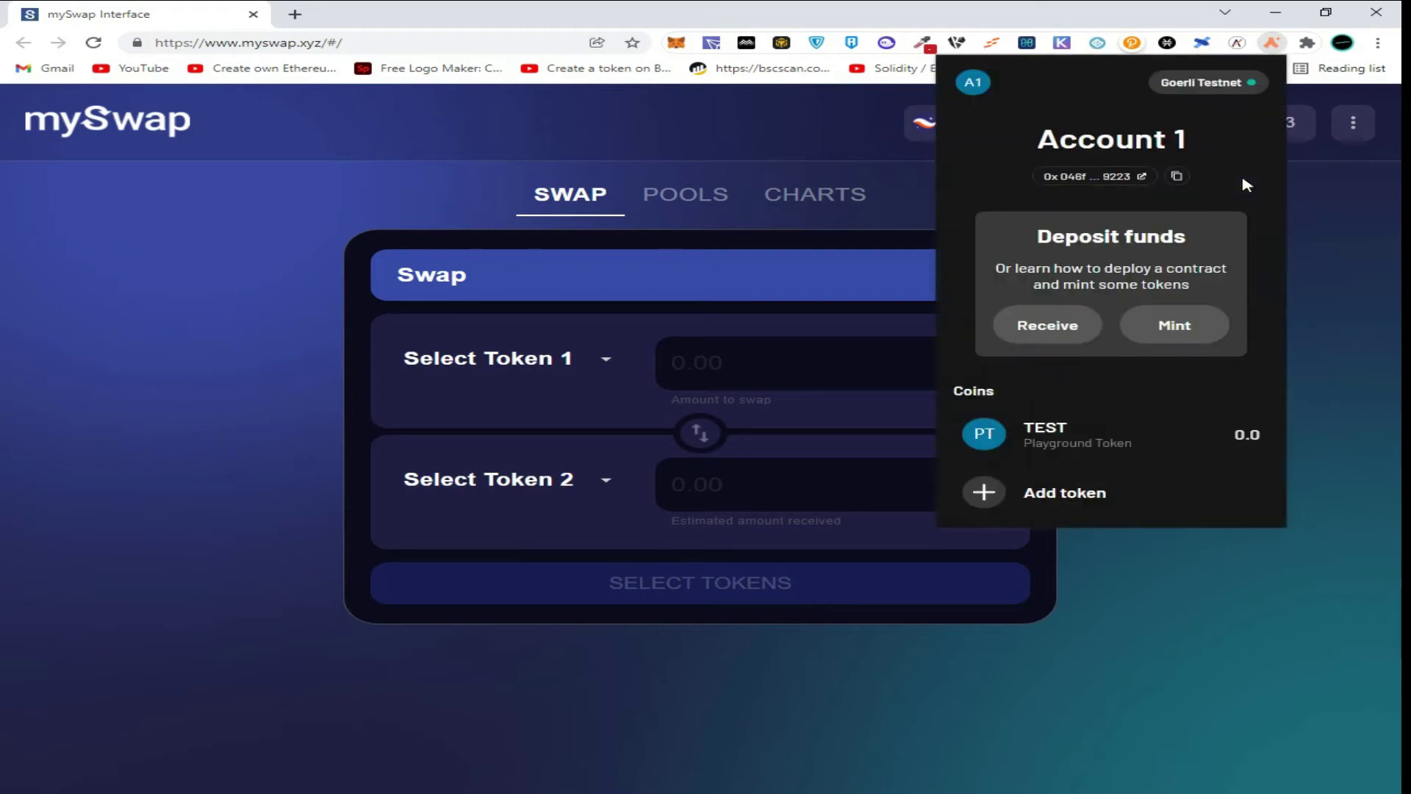
Mint and sign for 1000.0 TEST Playground tokens in Argent X, then recheck the balance.
{"action": "left_click", "coordinate": [1159, 329]}
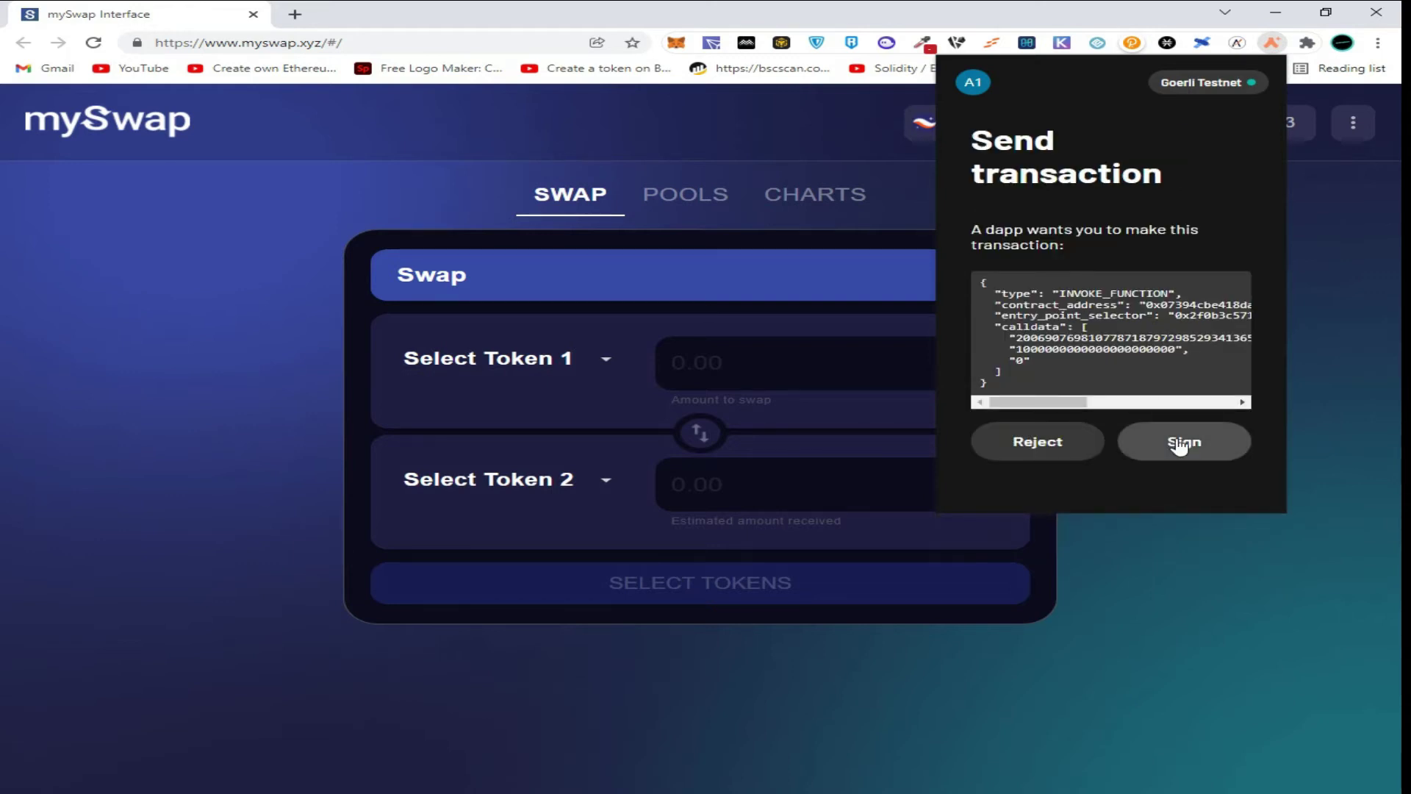
{"action": "left_click", "coordinate": [1179, 445]}
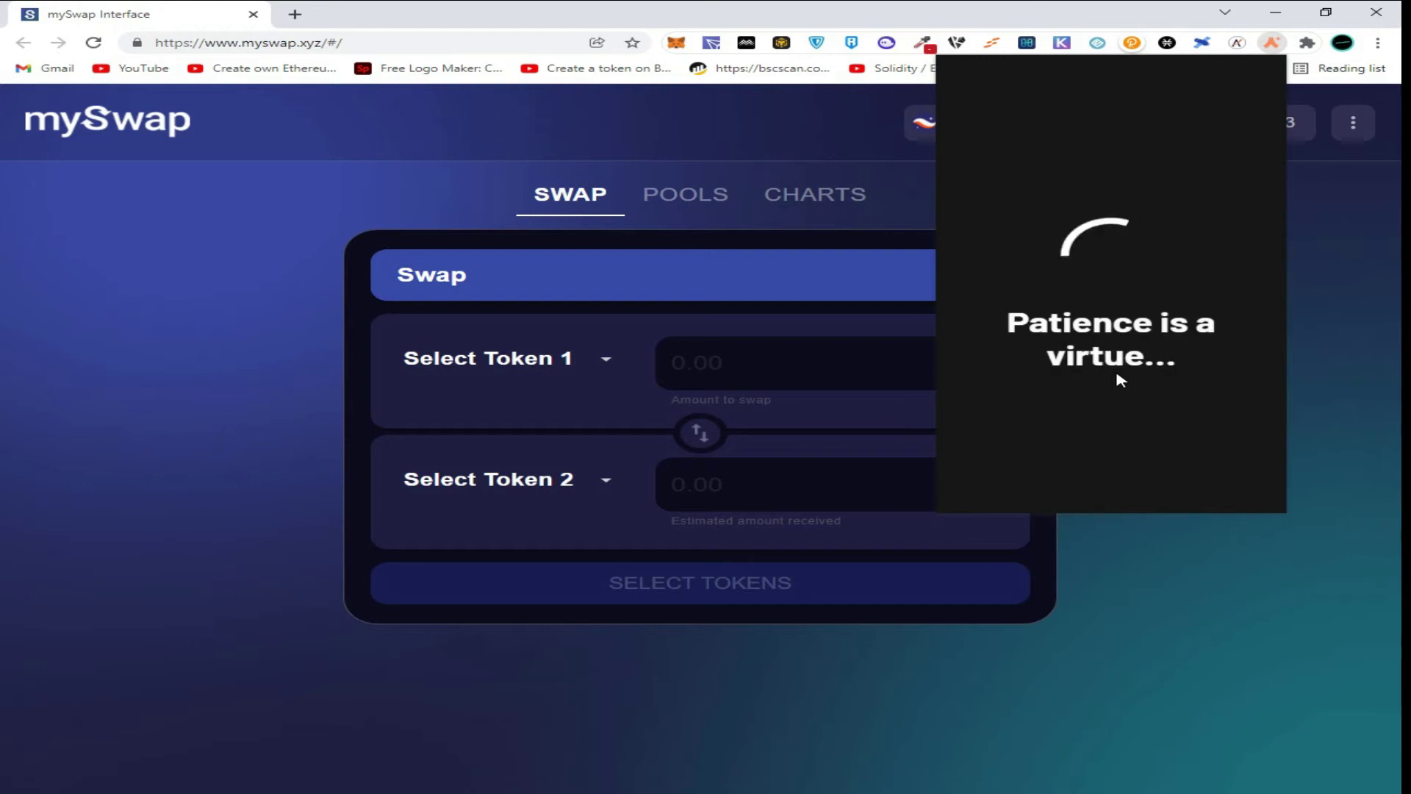
{"action": "left_click", "coordinate": [1273, 42]}
{"action": "left_click", "coordinate": [1273, 43]}
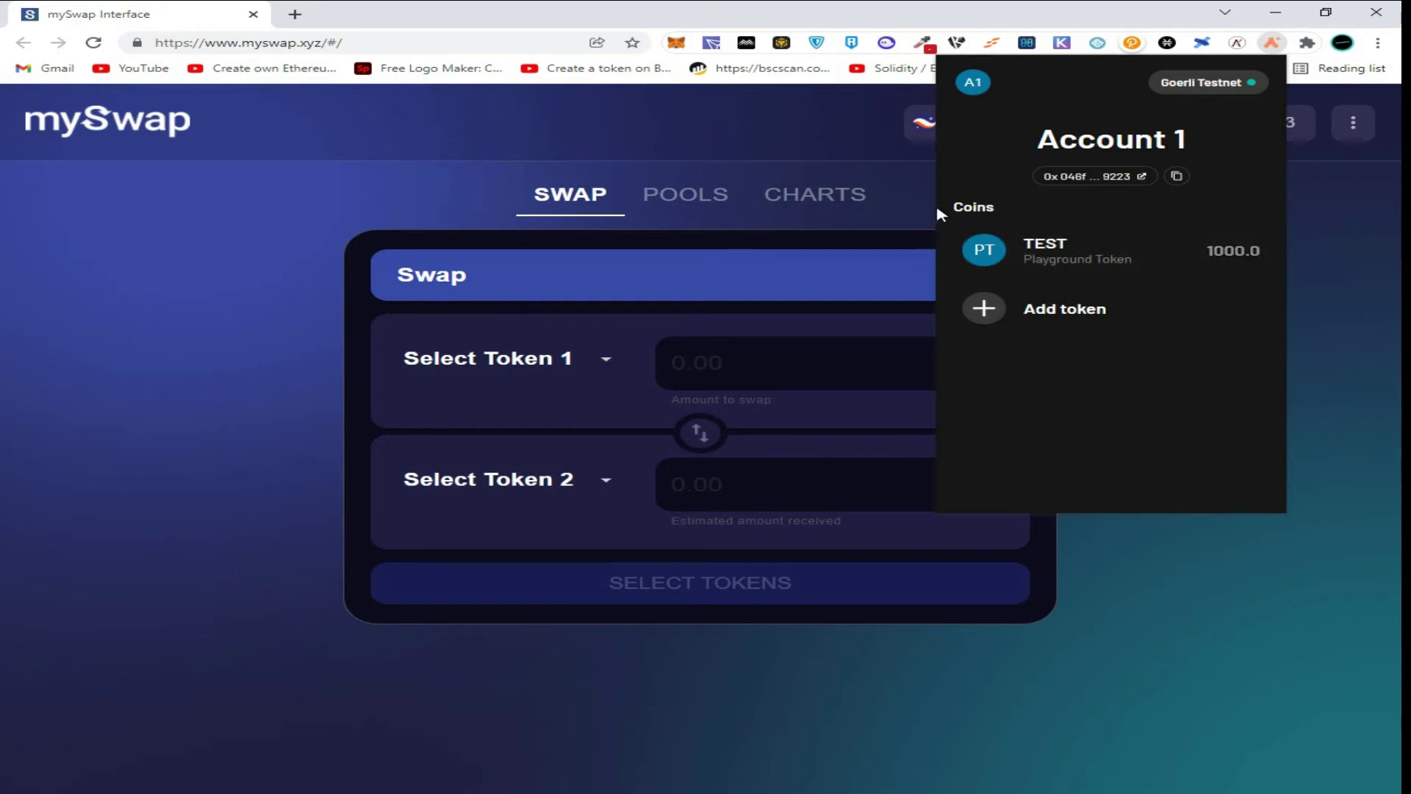
Set the swap pair to sell TST and receive tWETH.
{"action": "left_click", "coordinate": [908, 214]}
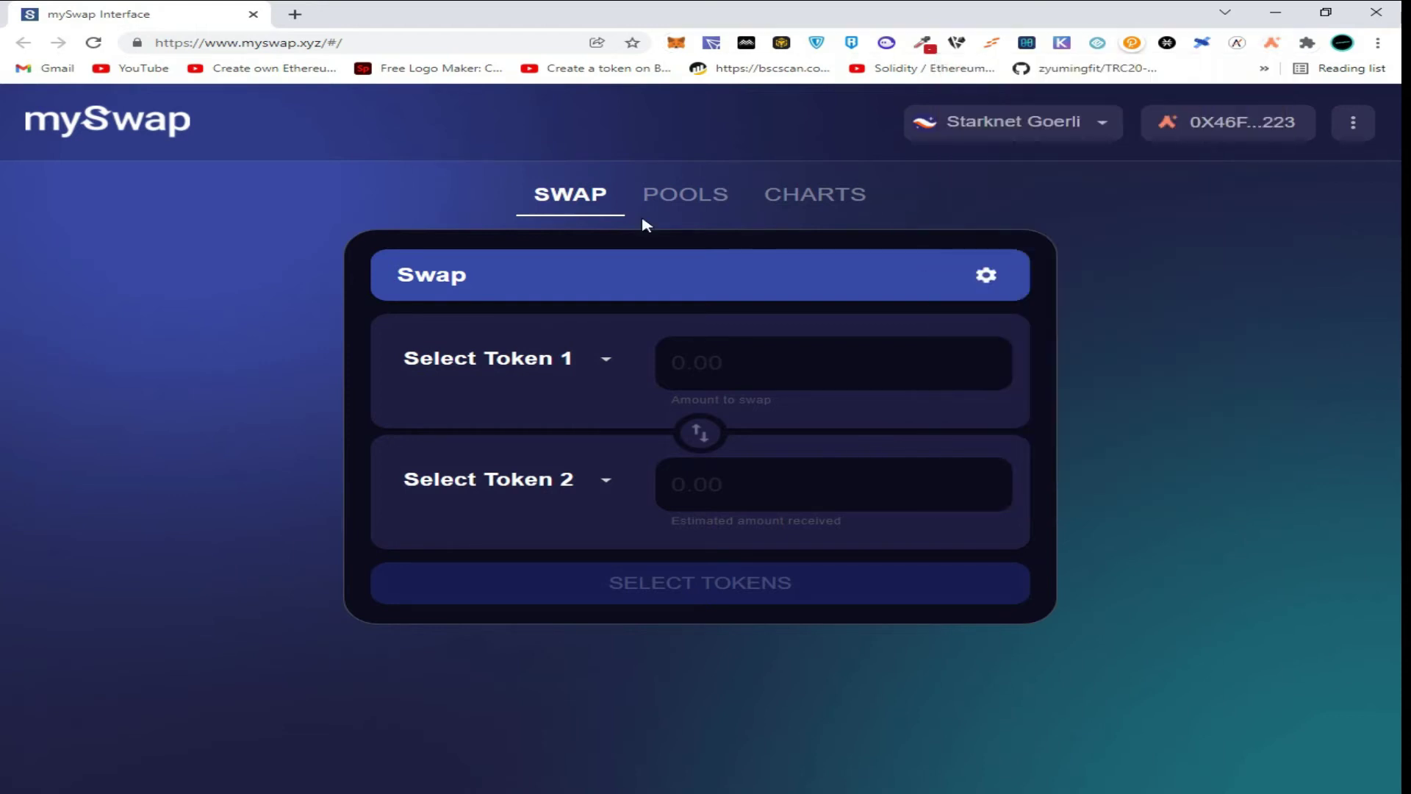
{"action": "left_click", "coordinate": [606, 363]}
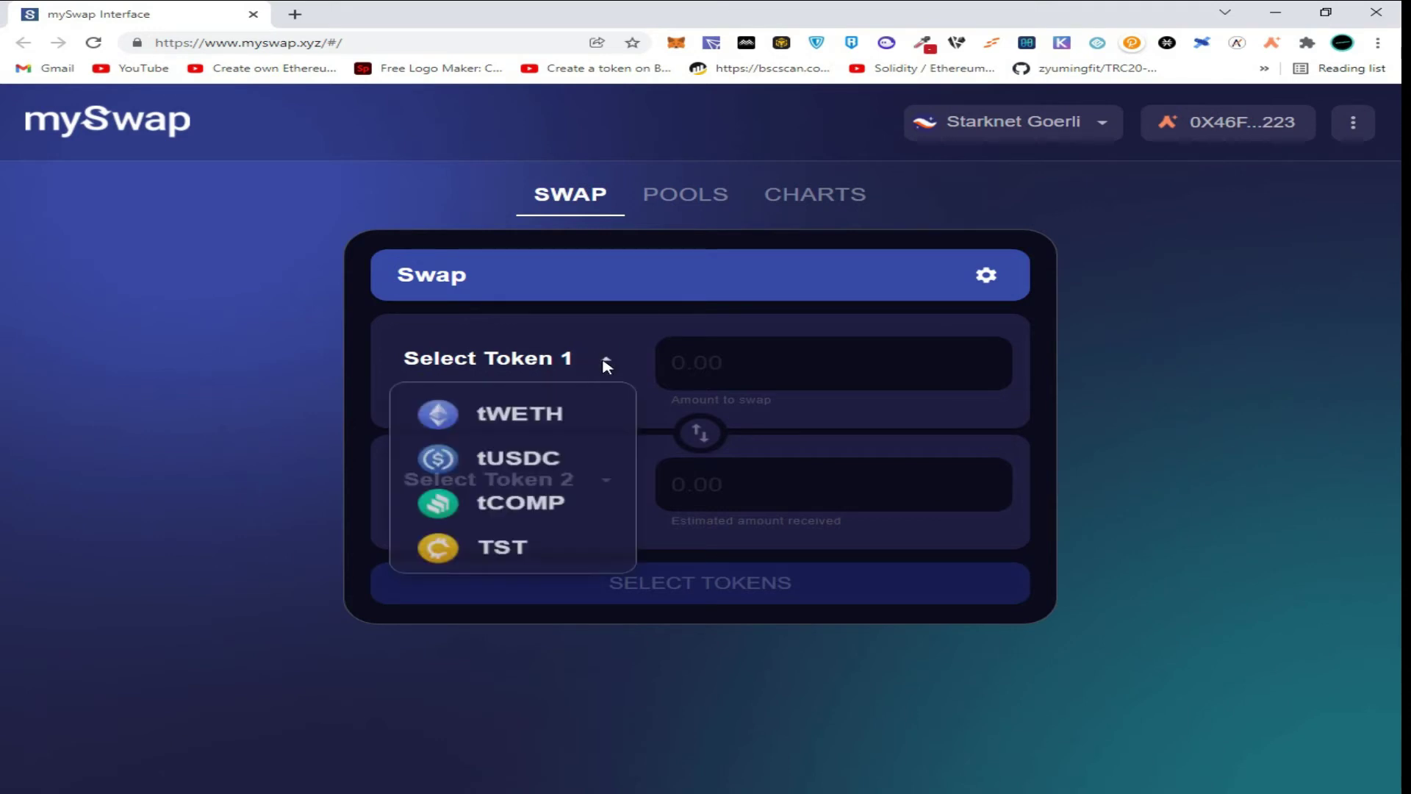
{"action": "left_click", "coordinate": [516, 562]}
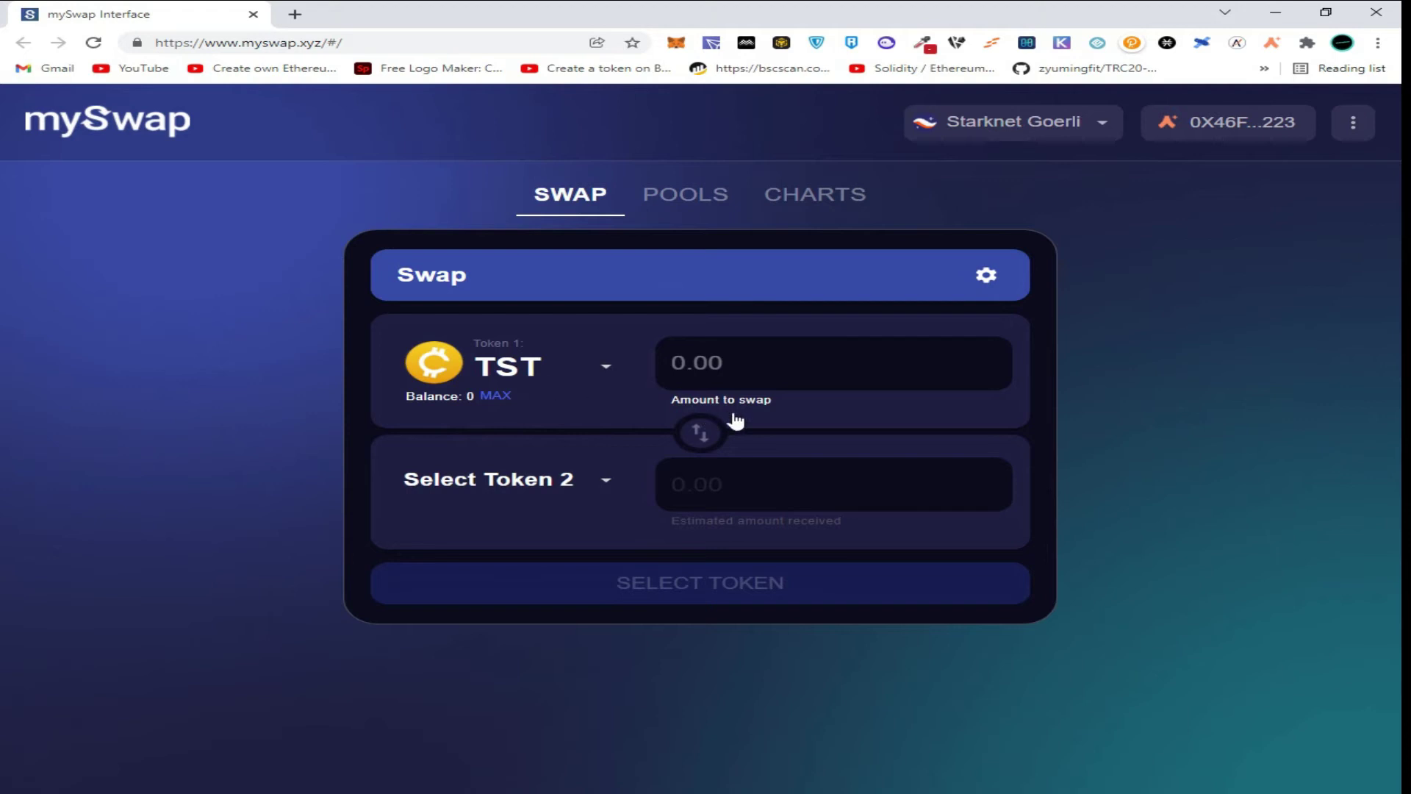
{"action": "left_click", "coordinate": [607, 481]}
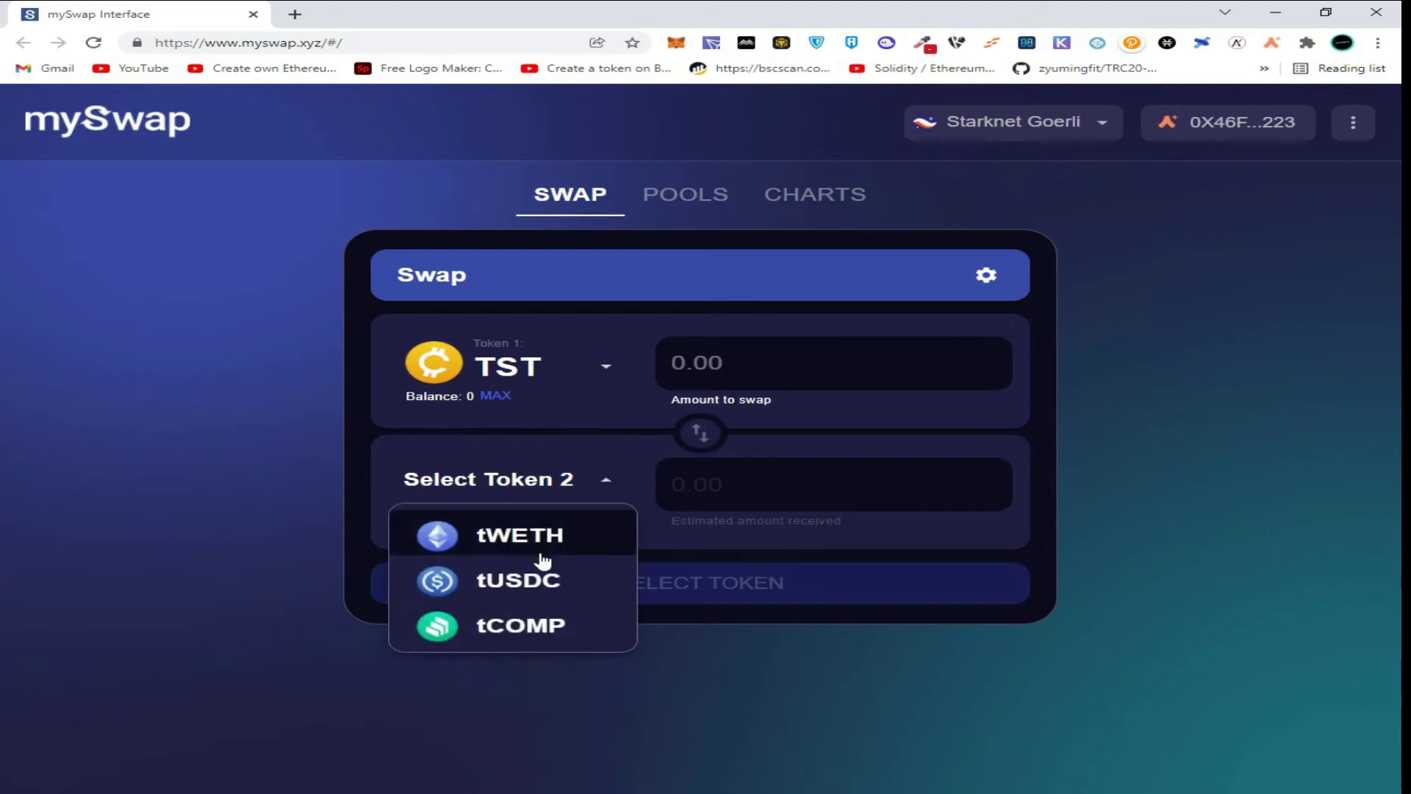
{"action": "left_click", "coordinate": [546, 553]}
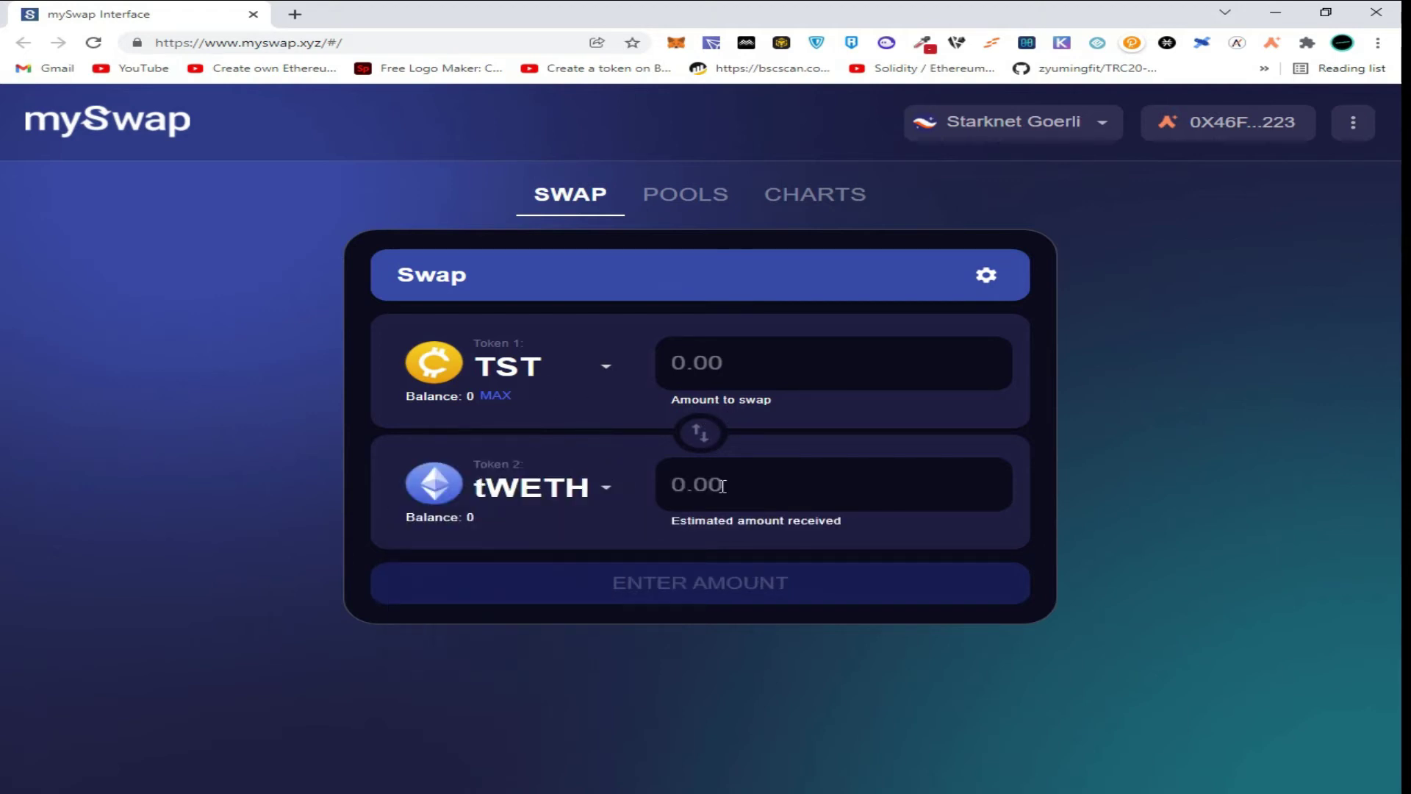
Enter 500 TST to swap, estimating 0.000000000221039427 tWETH received.
{"action": "left_click", "coordinate": [722, 486]}
{"action": "left_click", "coordinate": [741, 380]}
{"action": "type", "text": "500"}
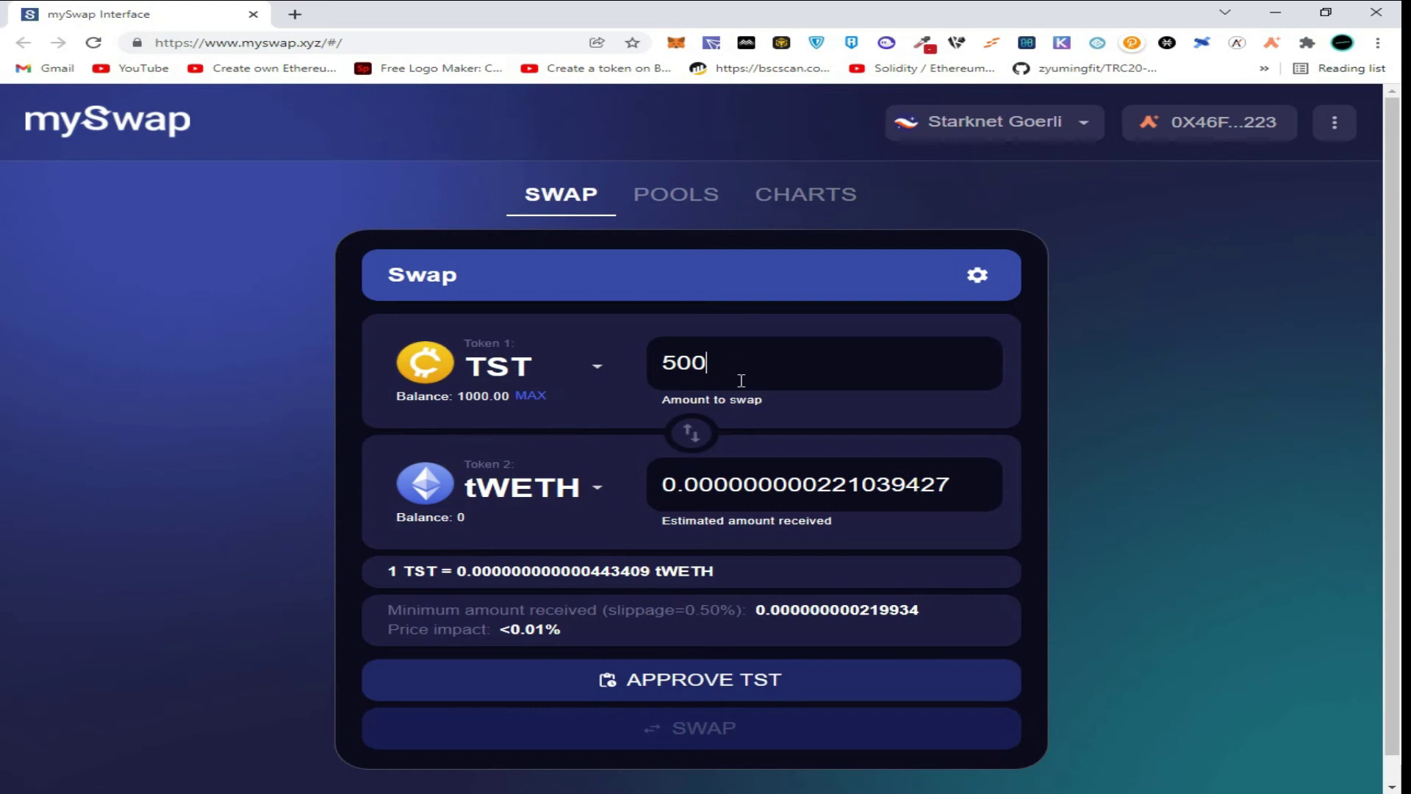
{"action": "scroll", "coordinate": [836, 724], "scroll_direction": "down", "scroll_amount": 1}
Approve TST spending and execute the 500 TST to tWETH swap, signing both in Argent X.
{"action": "left_click", "coordinate": [803, 669]}
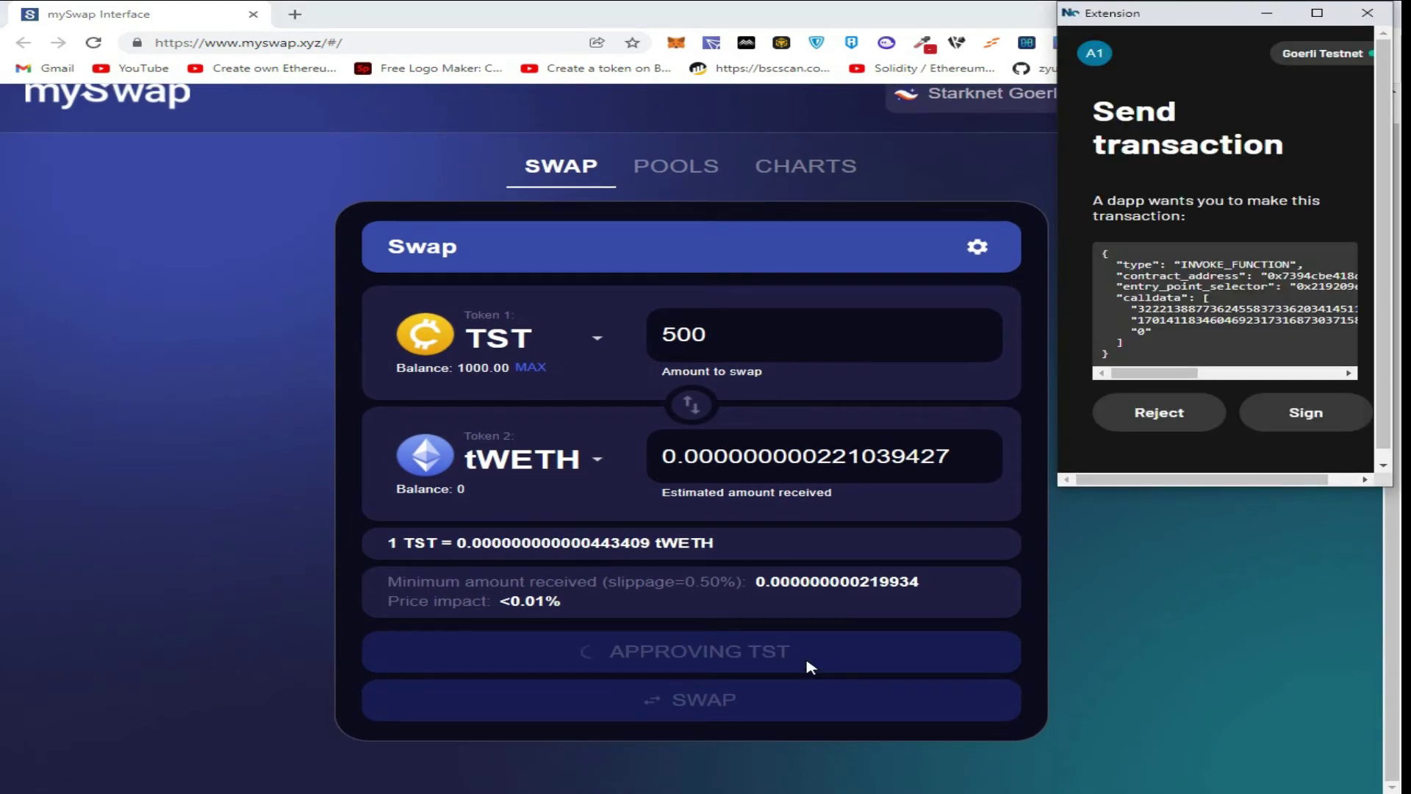
{"action": "left_click", "coordinate": [1264, 410]}
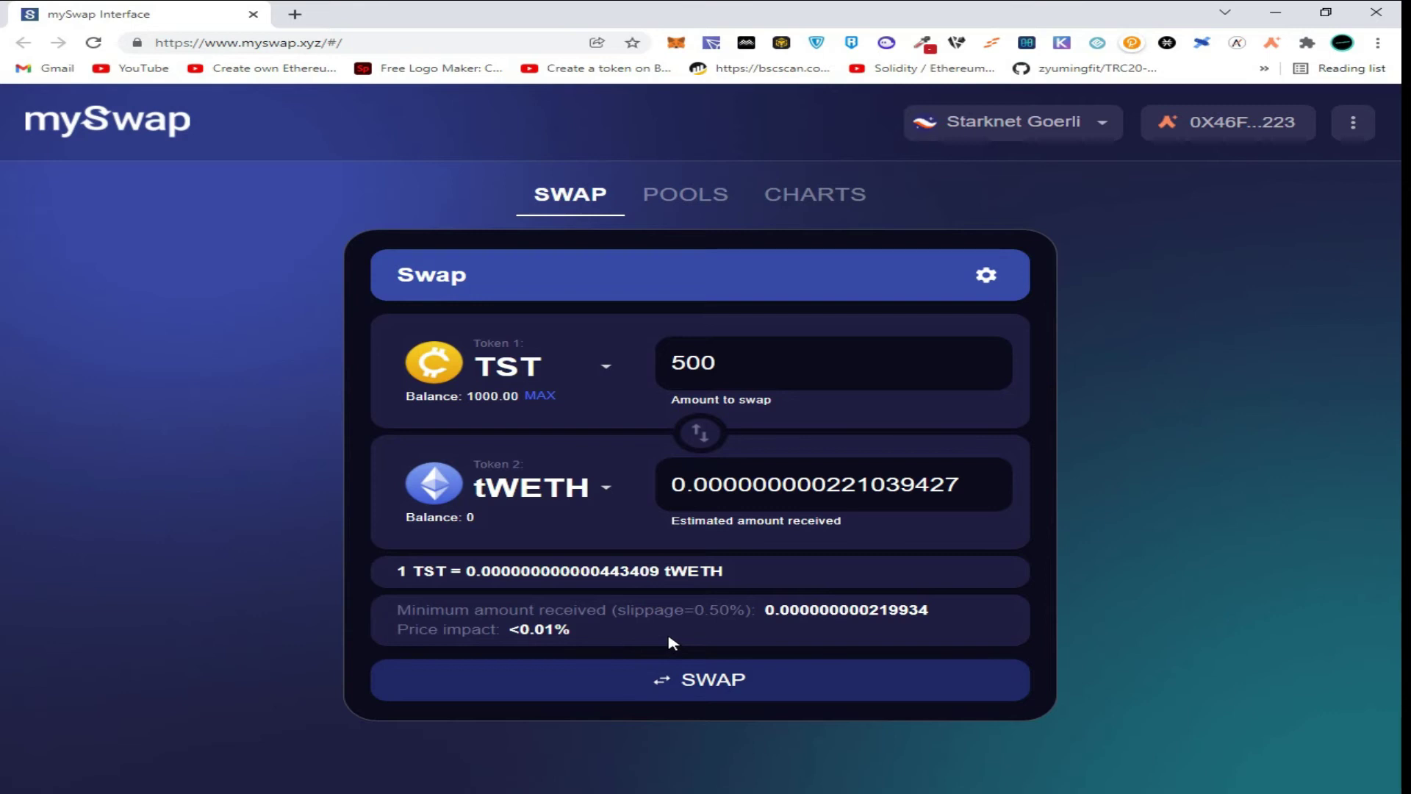
{"action": "left_click", "coordinate": [701, 676]}
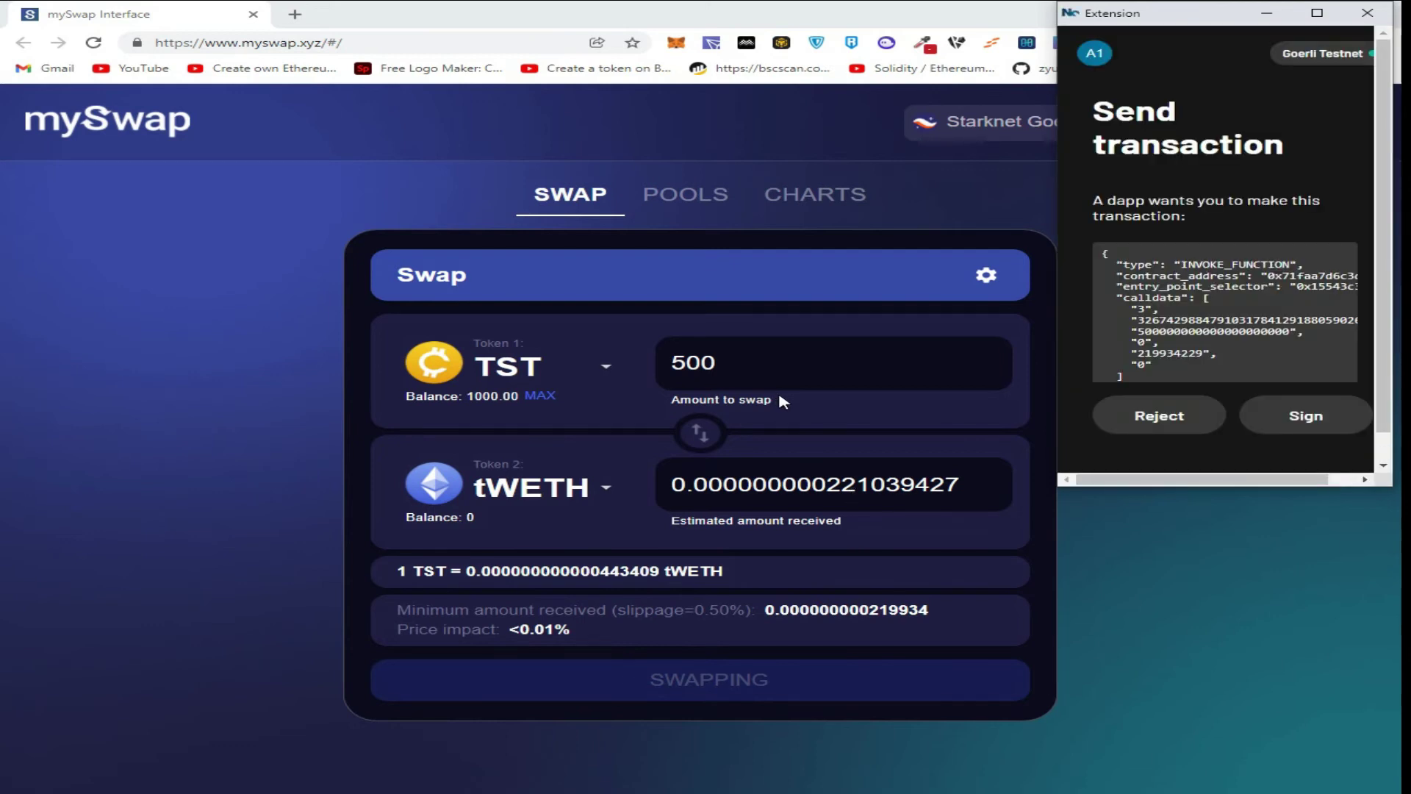
{"action": "left_click", "coordinate": [1273, 419]}
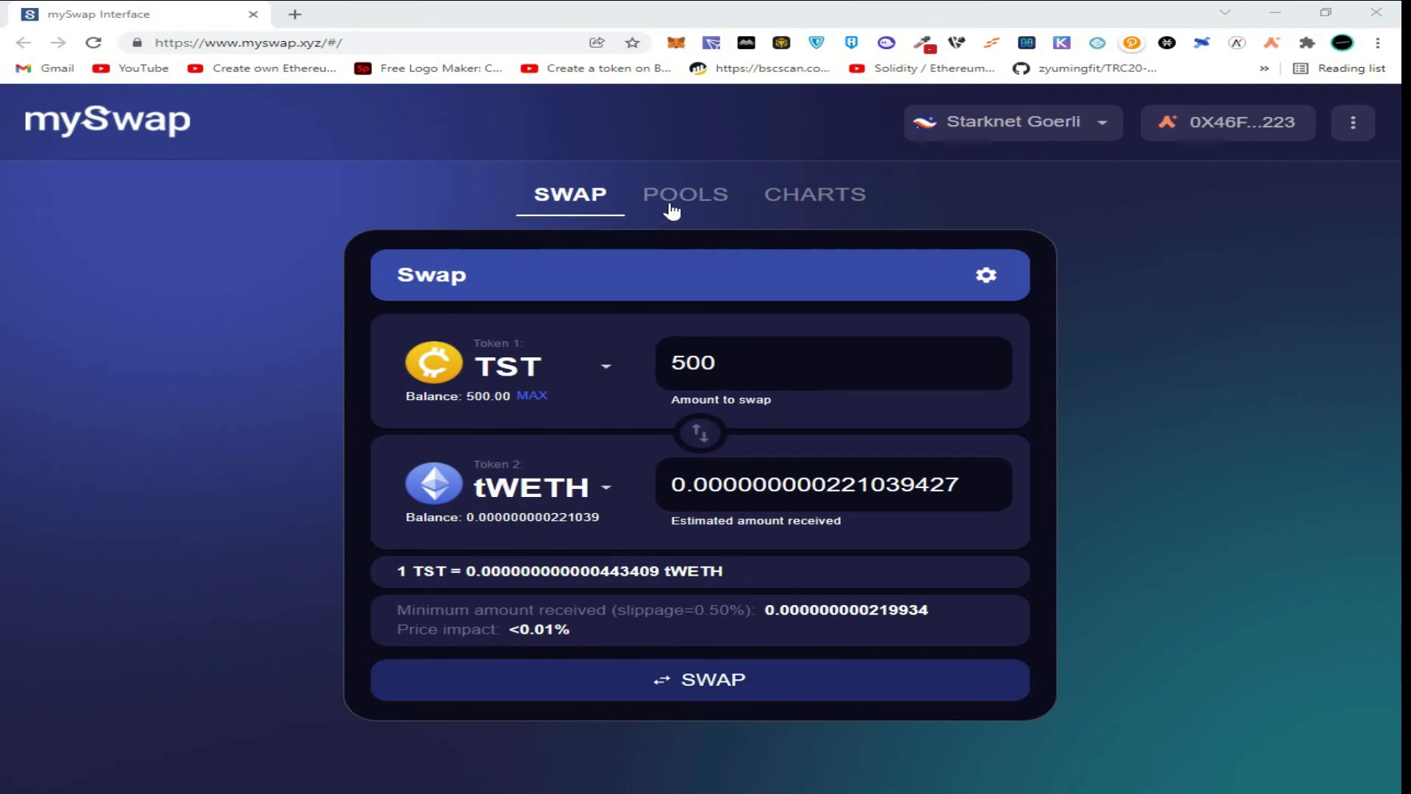
On the Pools page, pick TST as Token 1 and tWETH as Token 2.
{"action": "left_click", "coordinate": [697, 200]}
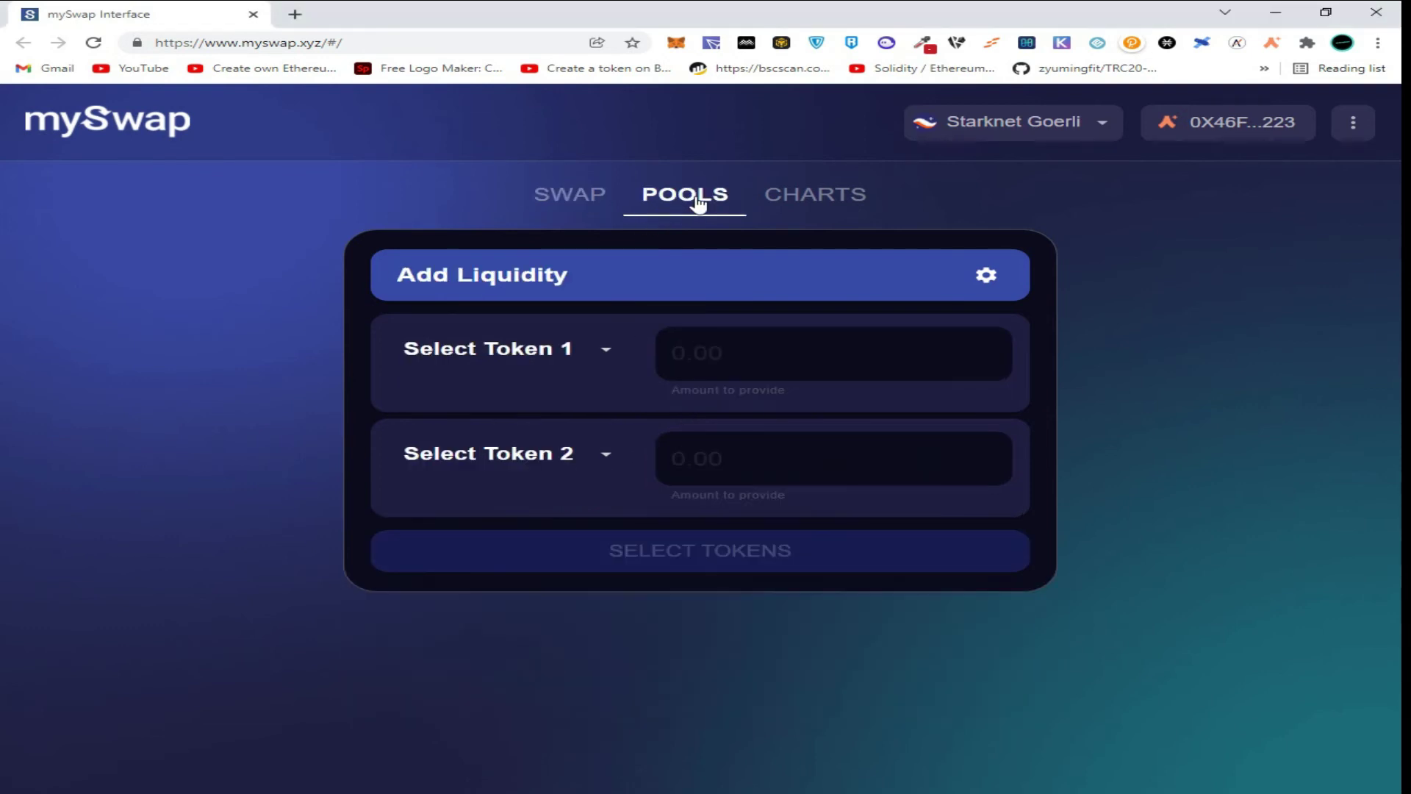
{"action": "left_click", "coordinate": [604, 351]}
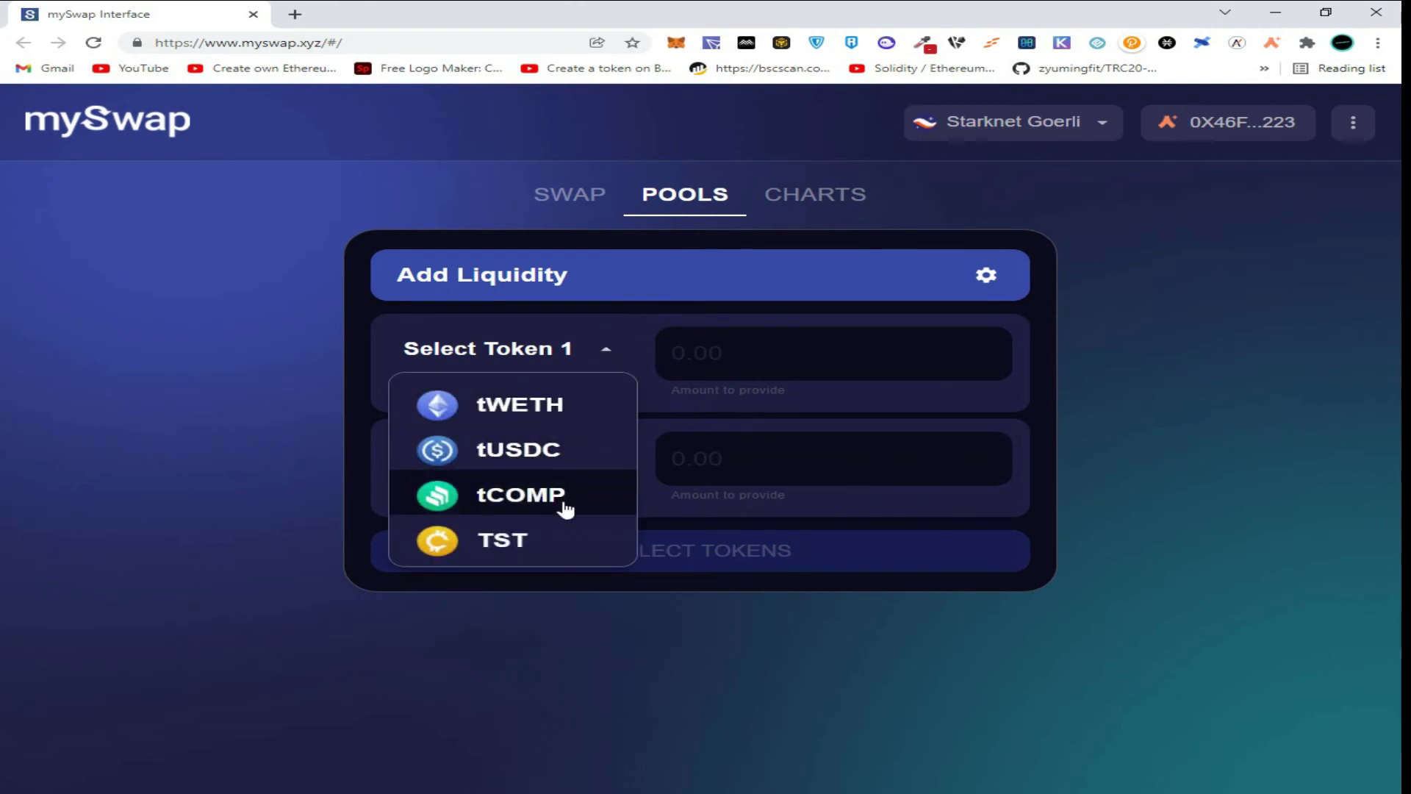
{"action": "left_click", "coordinate": [542, 538]}
{"action": "left_click", "coordinate": [572, 460]}
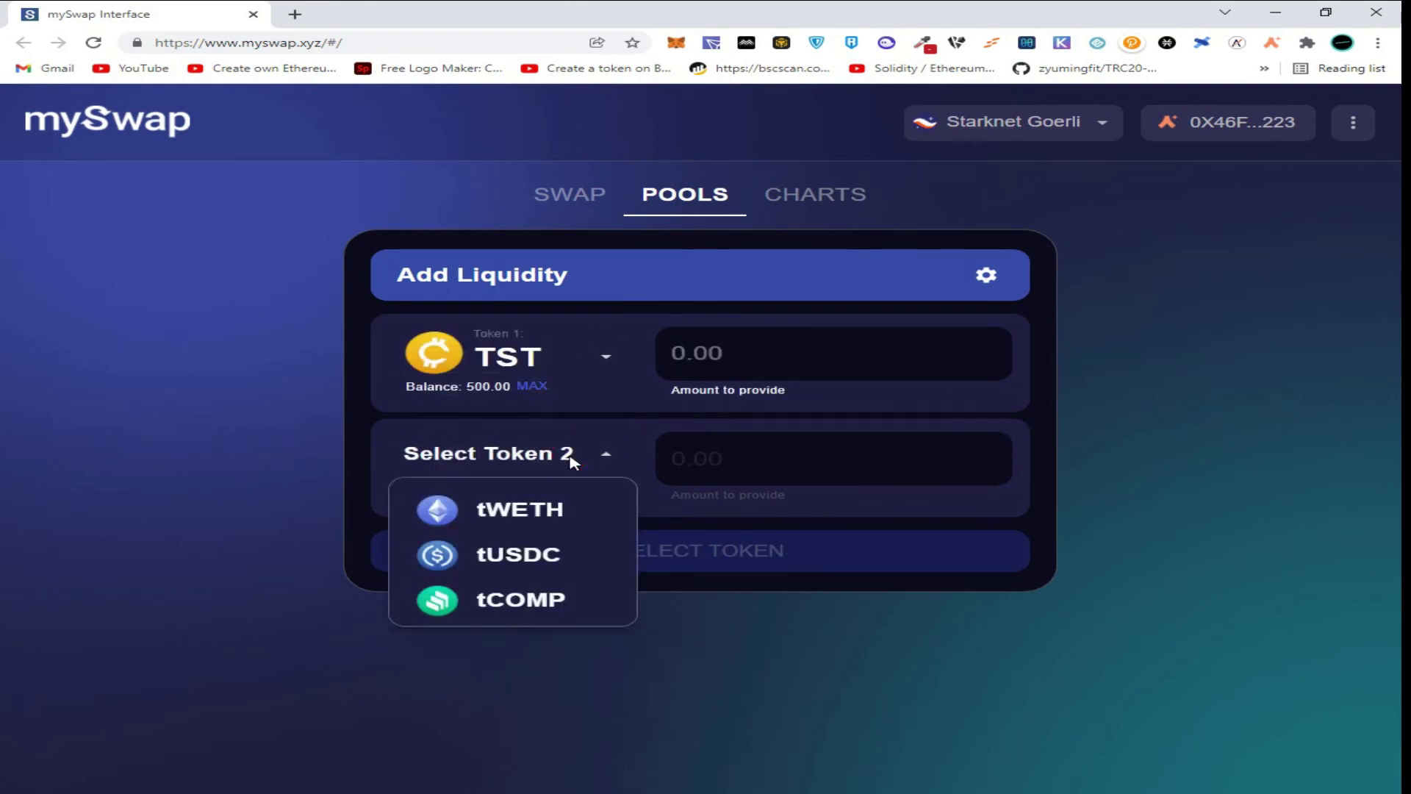
{"action": "left_click", "coordinate": [580, 507]}
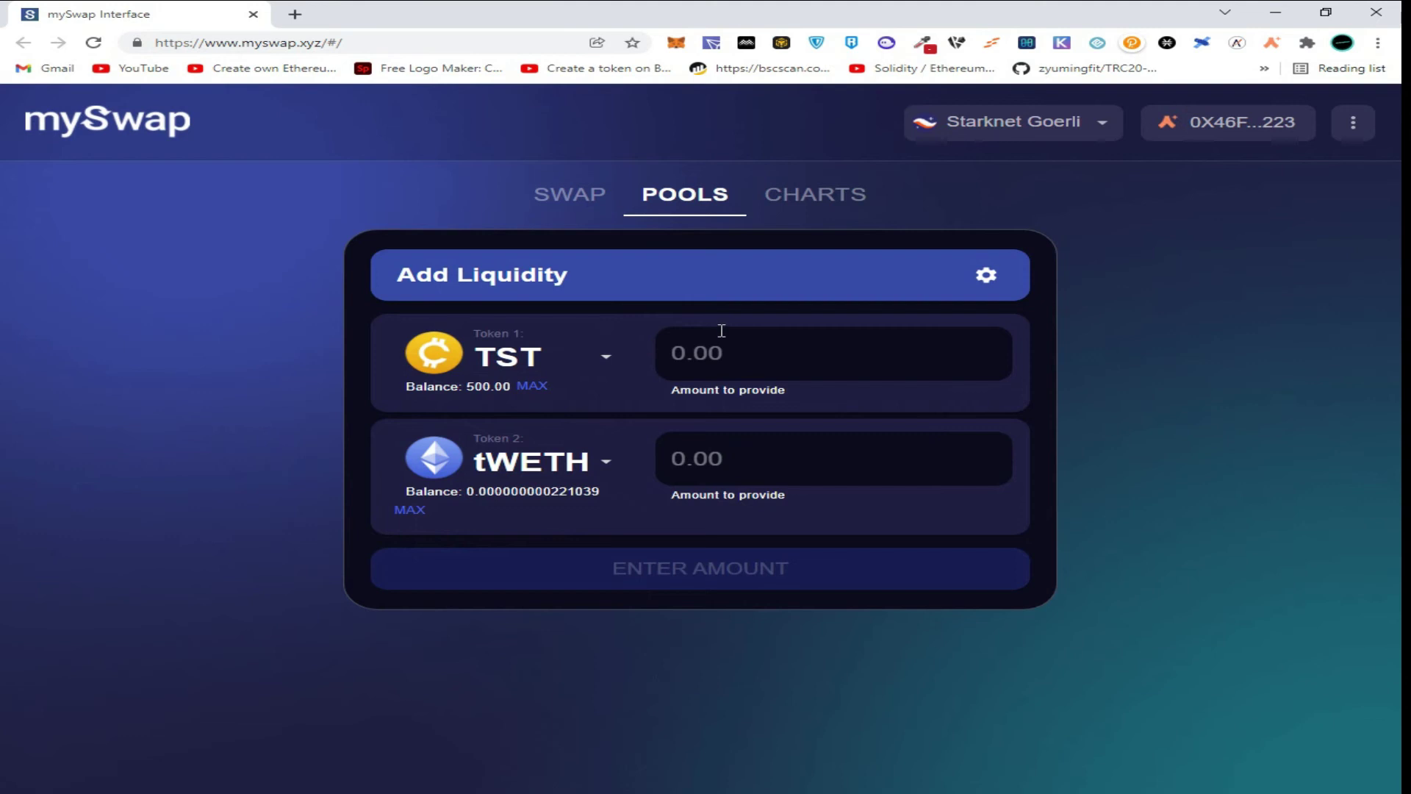
Enter 200 TST as the deposit, paired with 0.00000000088681816 tWETH.
{"action": "left_click", "coordinate": [722, 355]}
{"action": "type", "text": "200"}
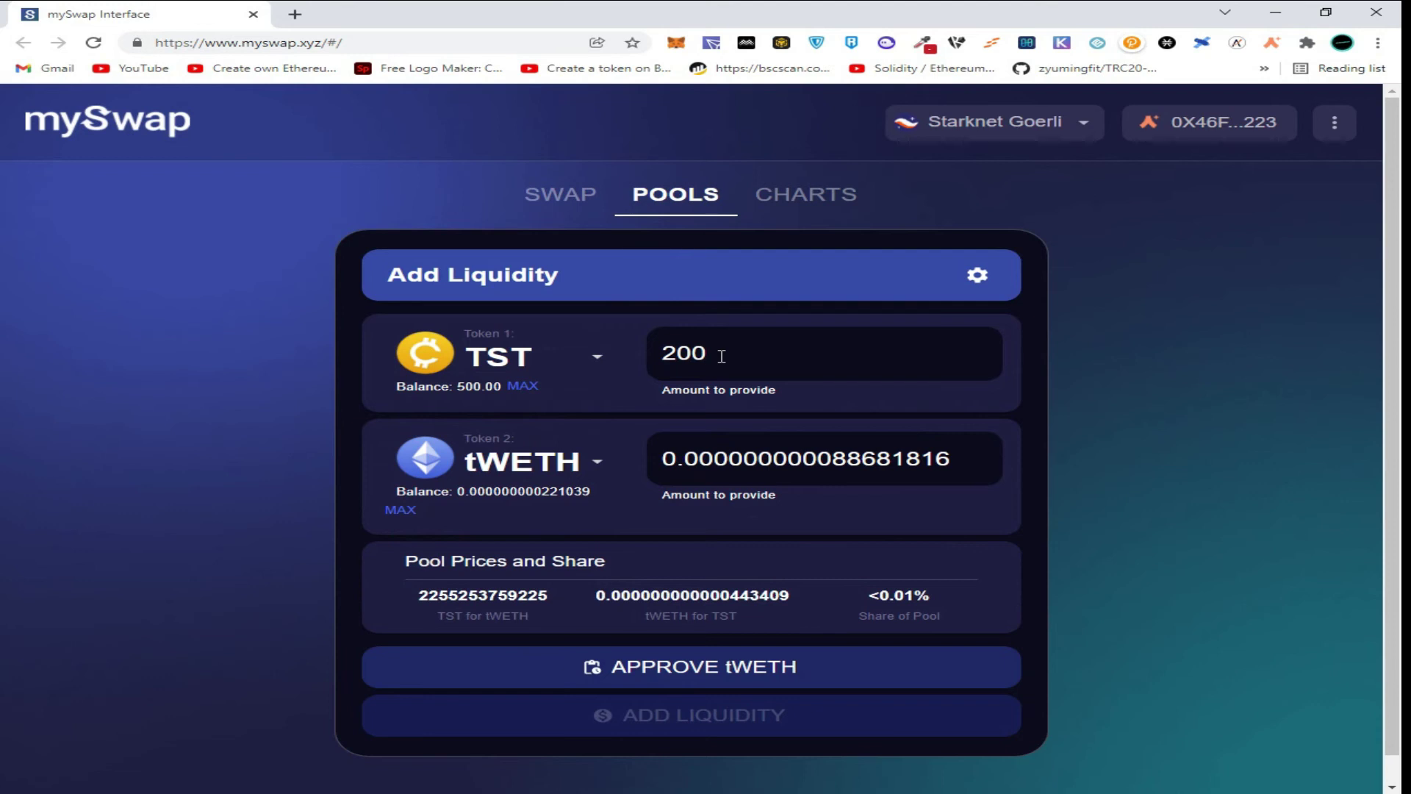
{"action": "left_click", "coordinate": [677, 673]}
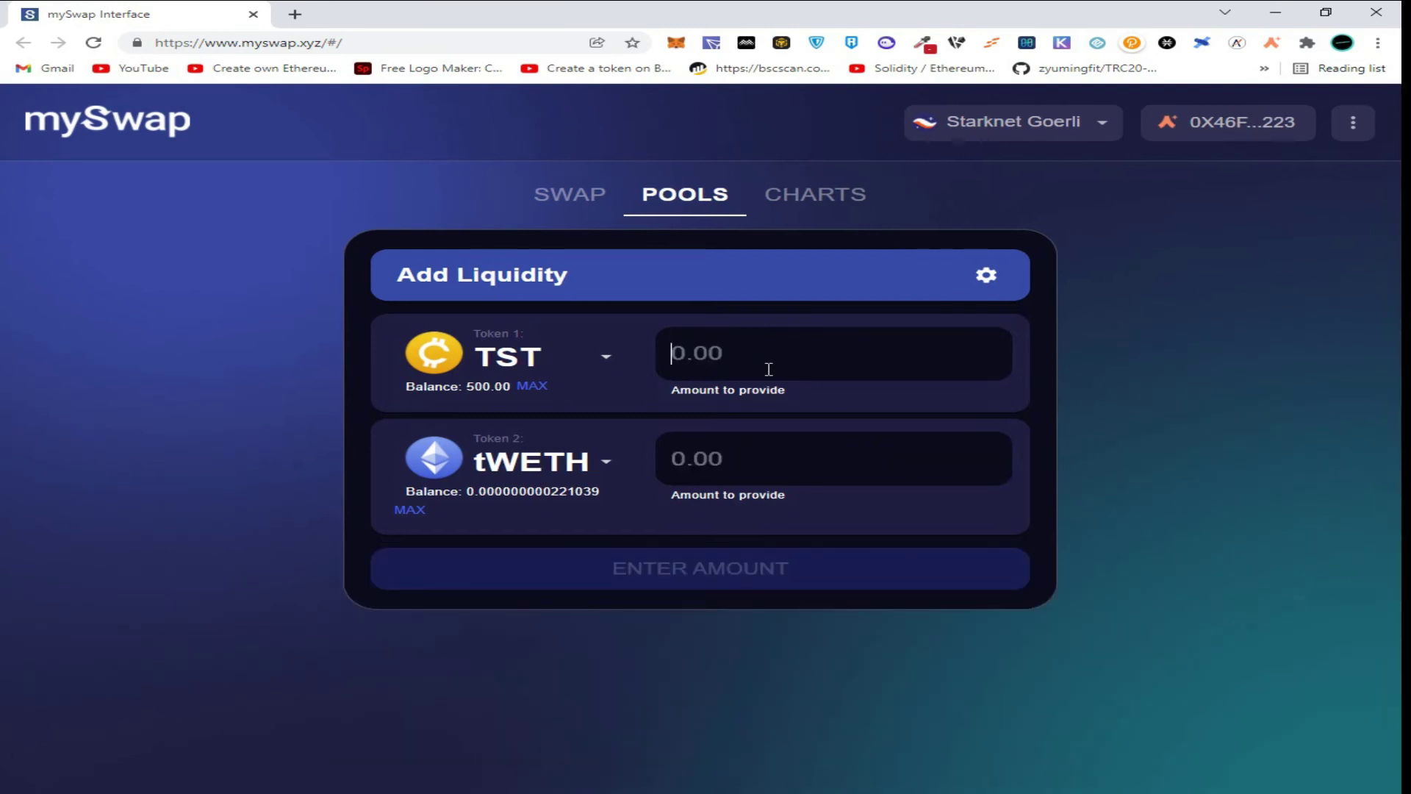
{"action": "left_click", "coordinate": [768, 369]}
{"action": "type", "text": "200"}
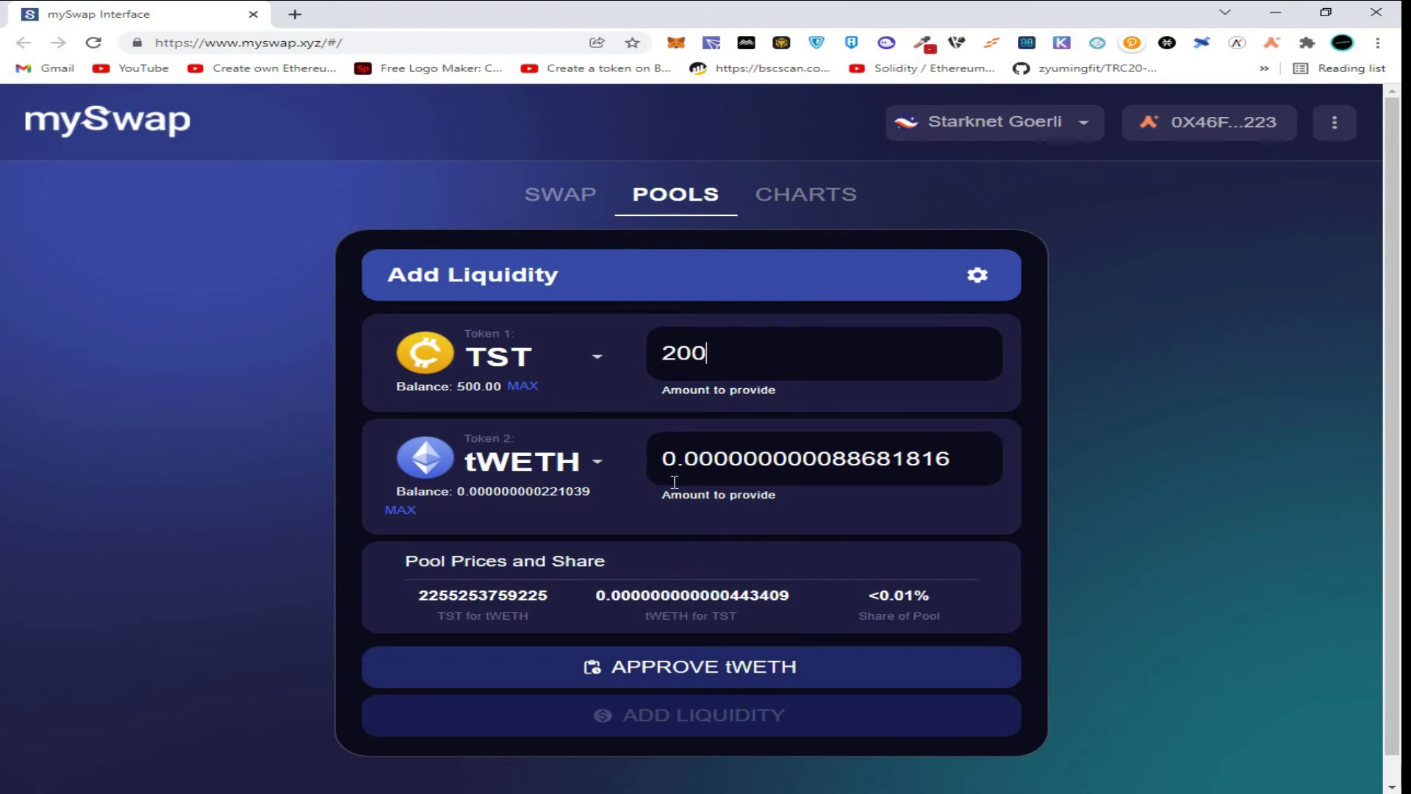
Approve tWETH, then submit and sign the 200 TST / tWETH add-liquidity transaction.
{"action": "left_click", "coordinate": [724, 678]}
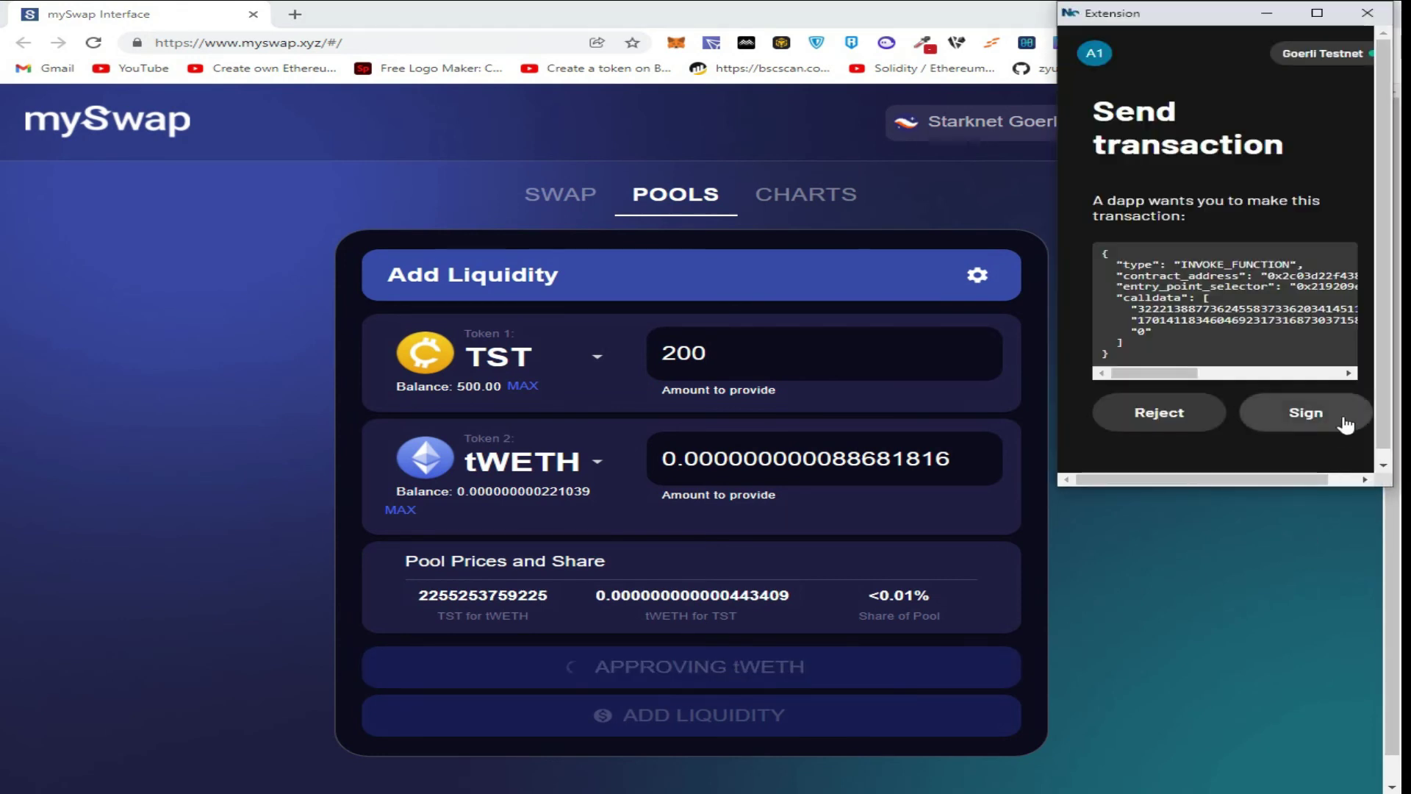
{"action": "left_click", "coordinate": [1306, 413]}
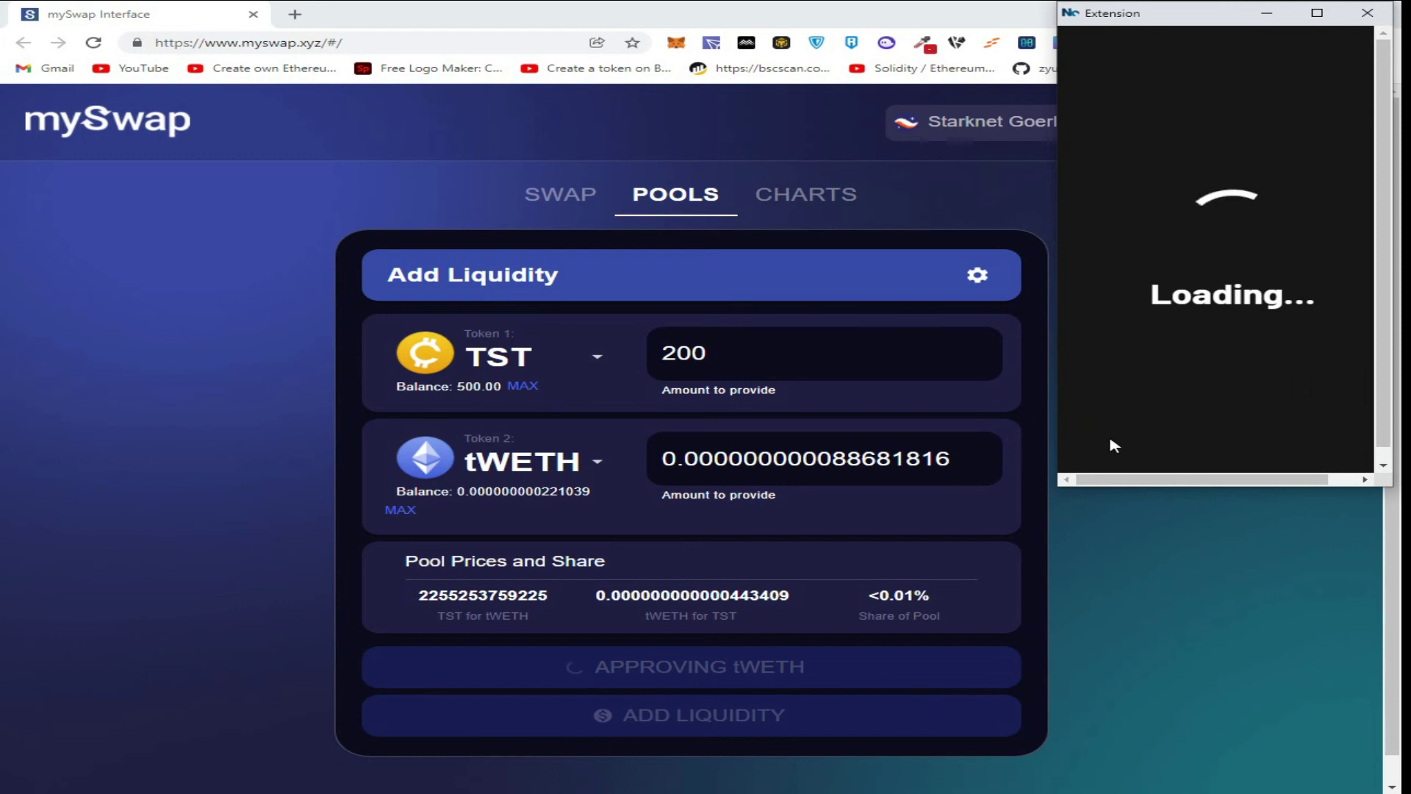
{"action": "scroll", "coordinate": [713, 592], "scroll_direction": "down", "scroll_amount": 1}
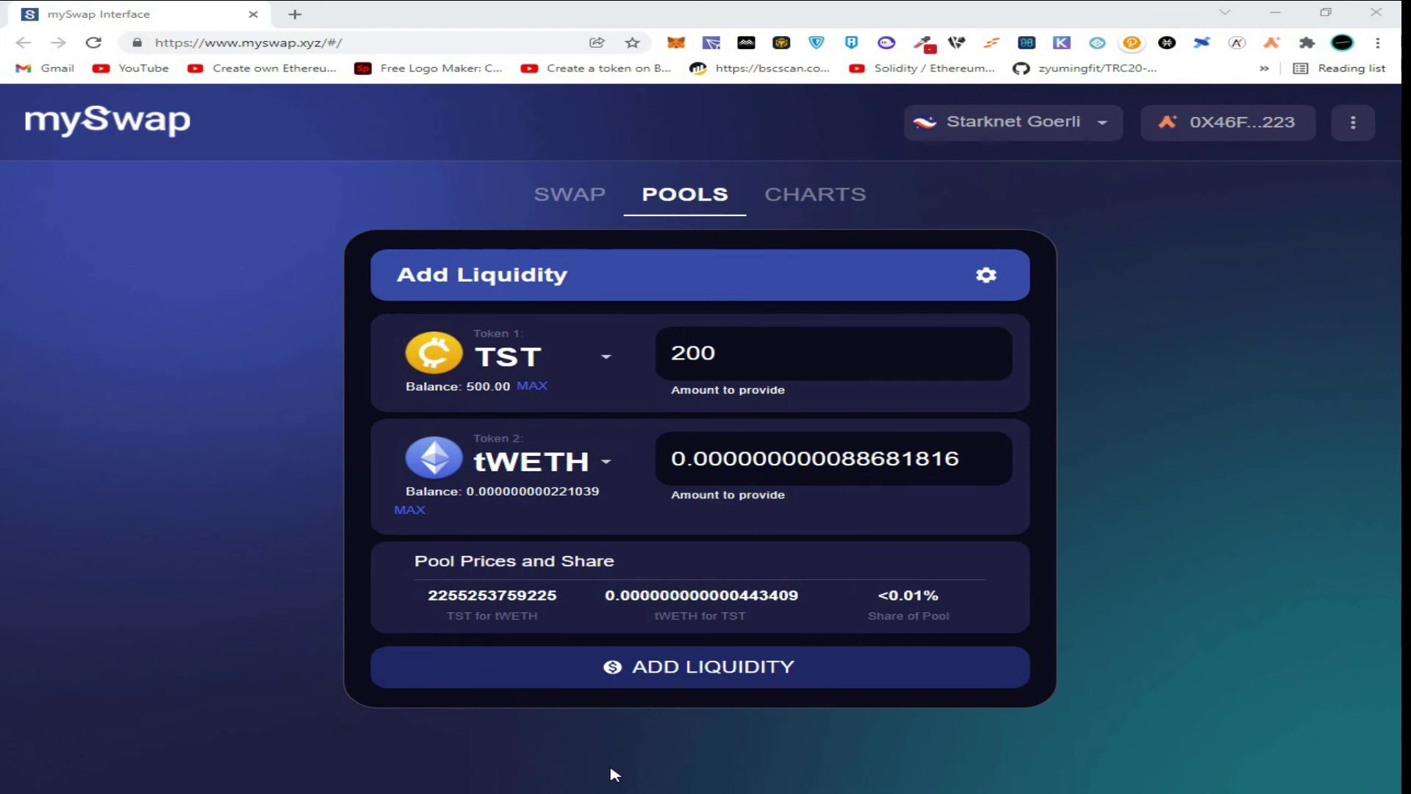
{"action": "left_click", "coordinate": [750, 680]}
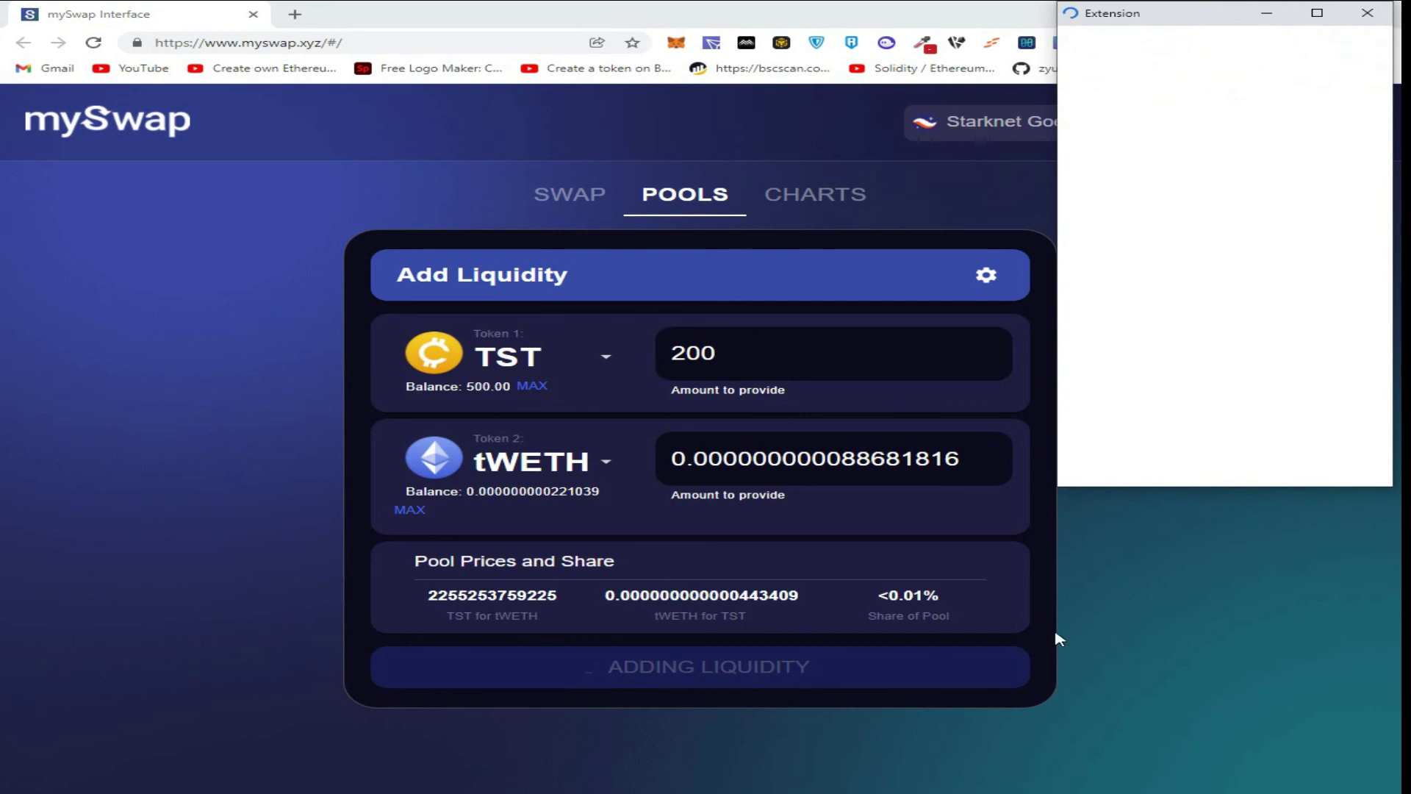
{"action": "left_click", "coordinate": [1279, 421]}
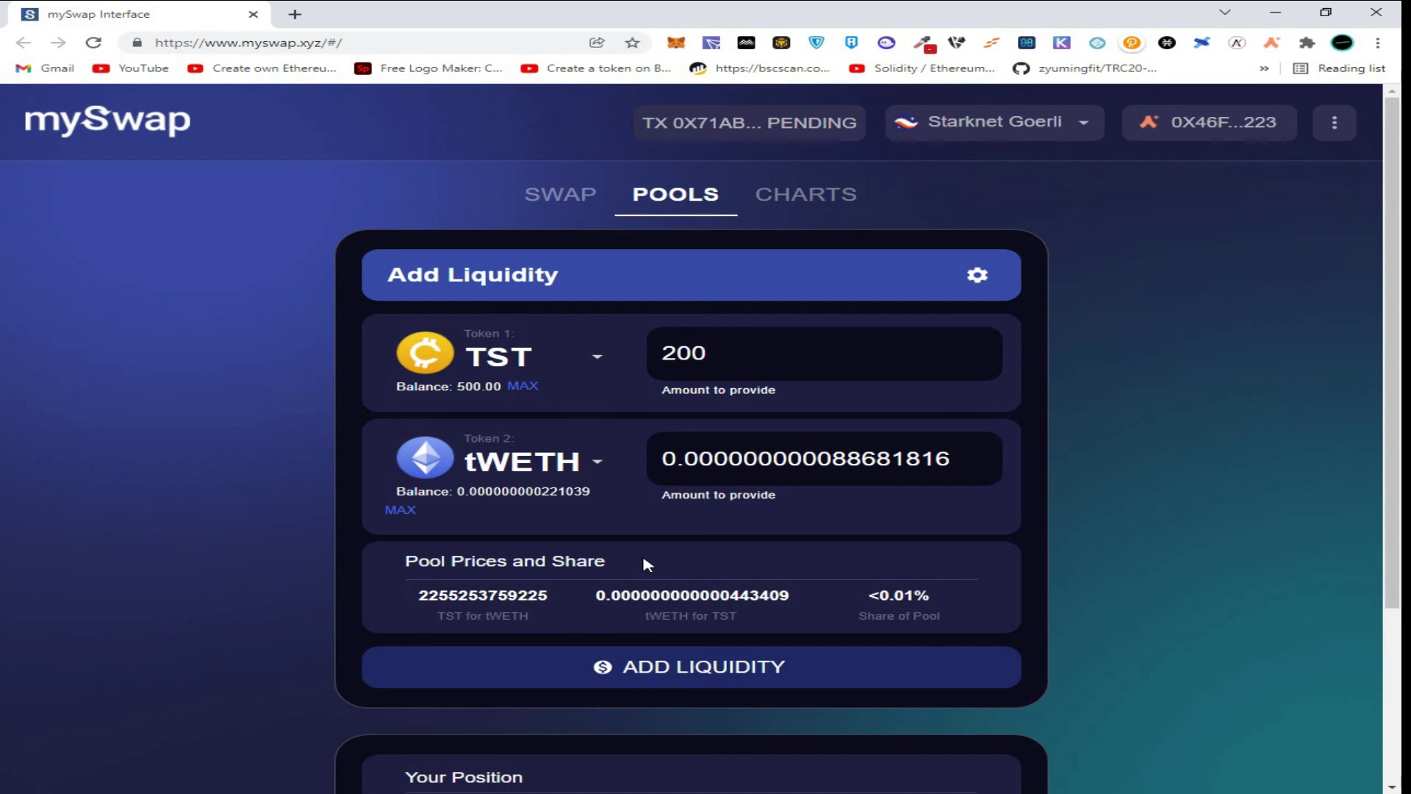
Scroll to the Your Position card showing 199.71 TST pooled and 300.00 TST balance.
{"action": "scroll", "coordinate": [662, 566], "scroll_direction": "down", "scroll_amount": 3}
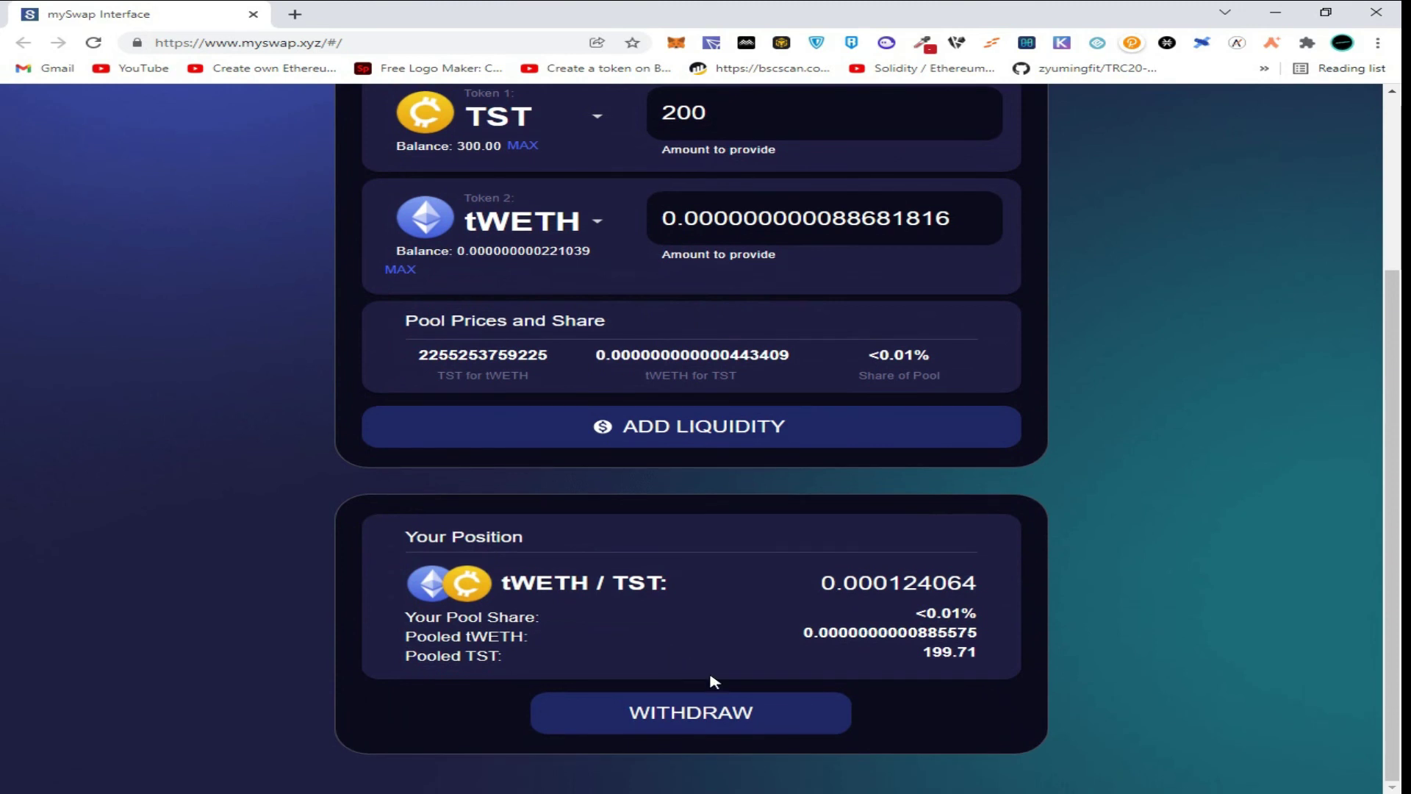
{"action": "scroll", "coordinate": [712, 677], "scroll_direction": "up", "scroll_amount": 3}
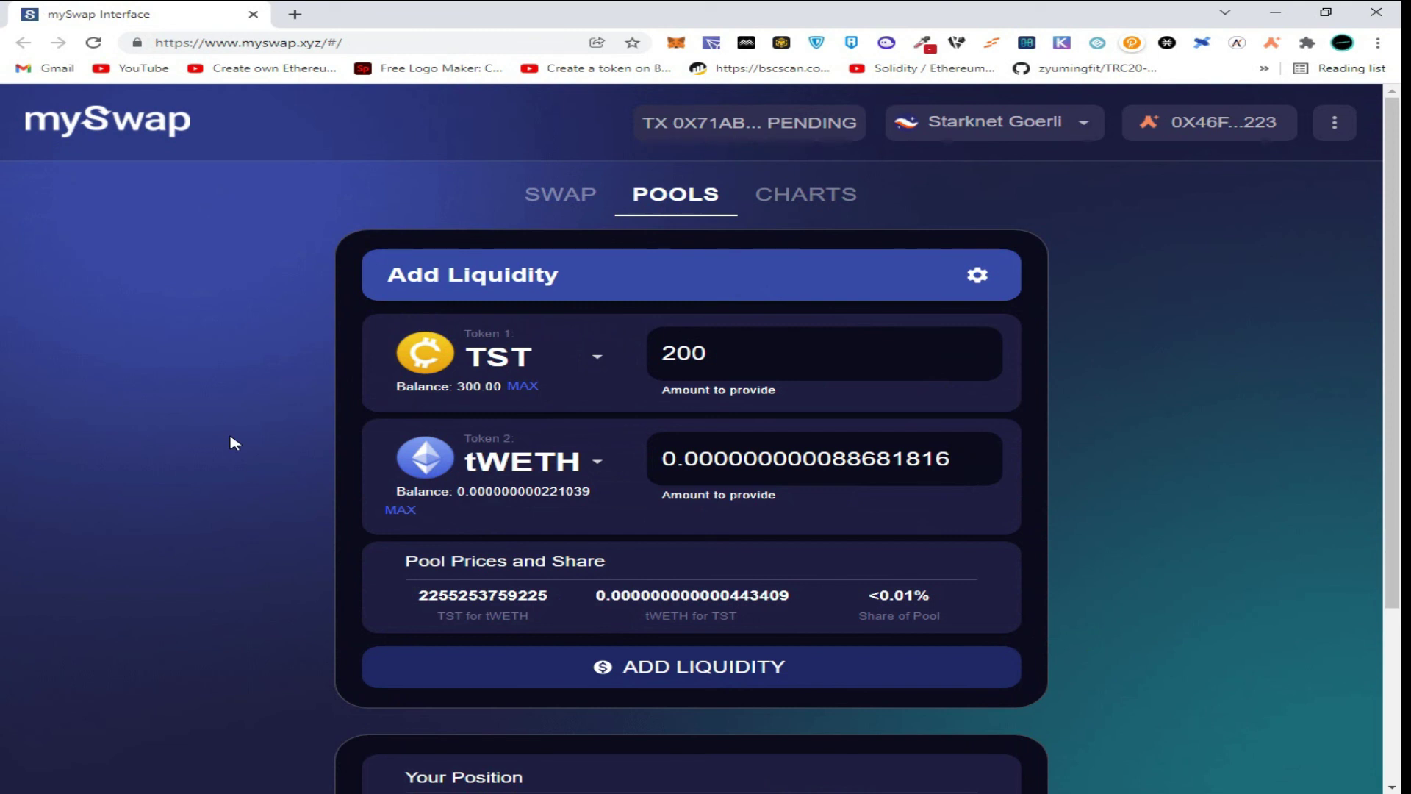
{"action": "scroll", "coordinate": [258, 444], "scroll_direction": "down", "scroll_amount": 2}
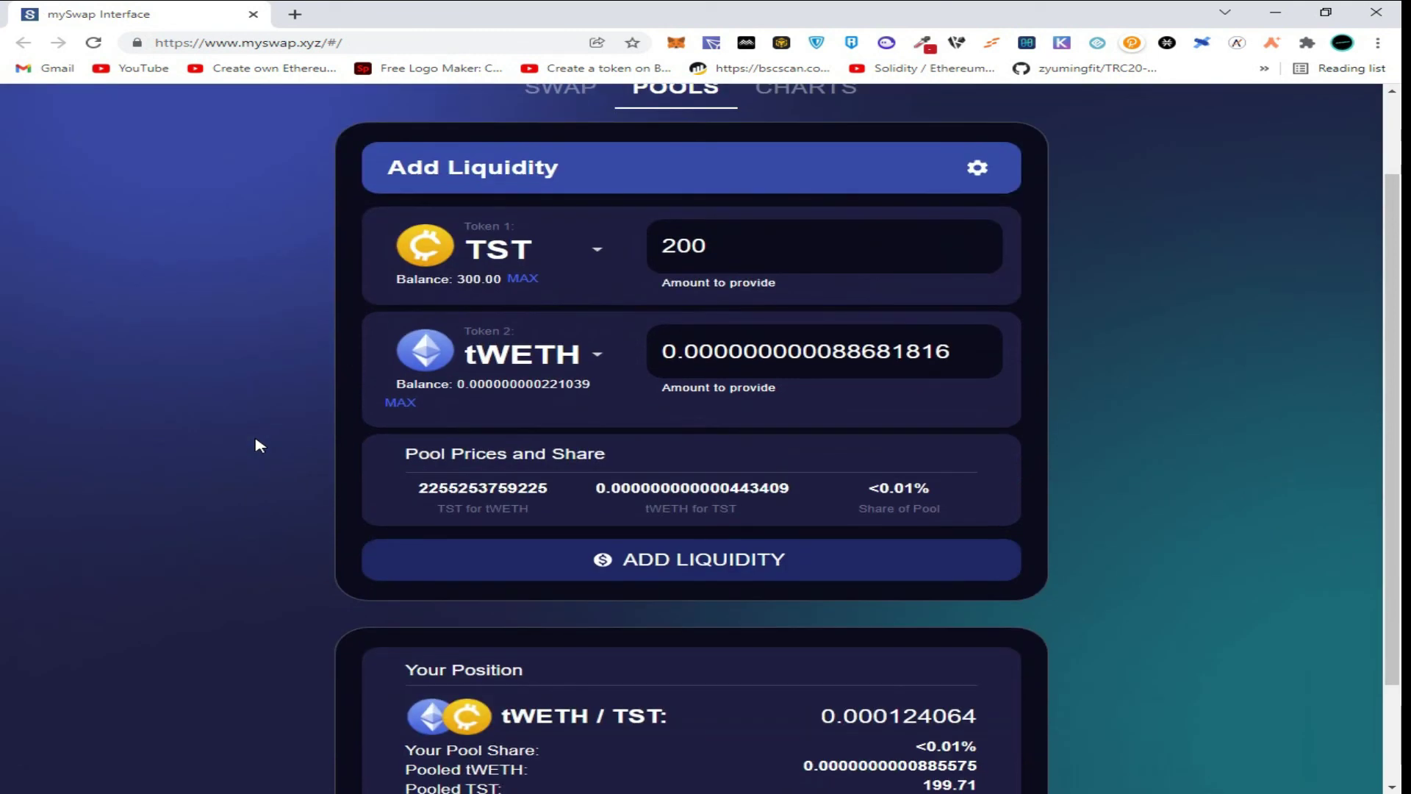